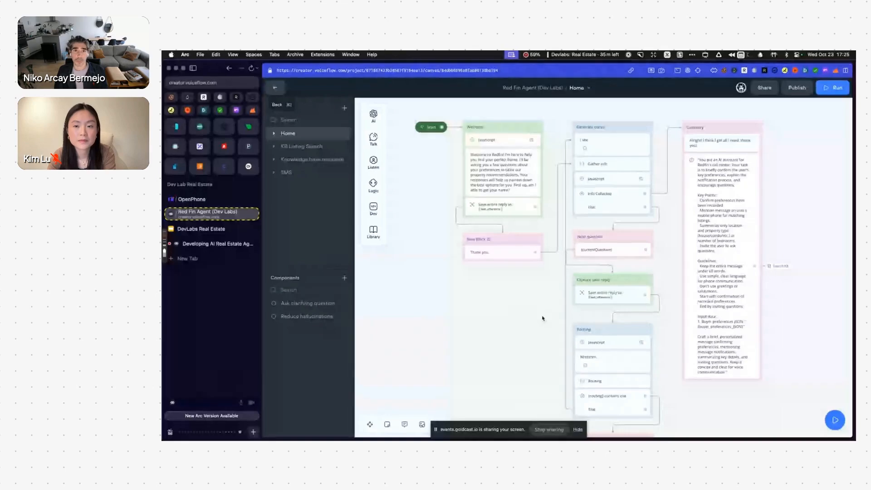
Open the "Thank you" message step below the Welcome block in the Home workflow
drag(543, 317, 525, 322)
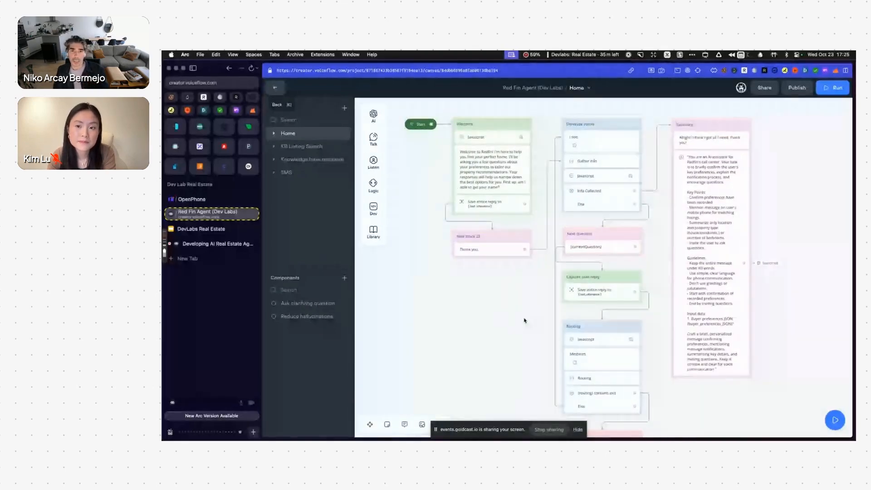
drag(523, 310, 507, 321)
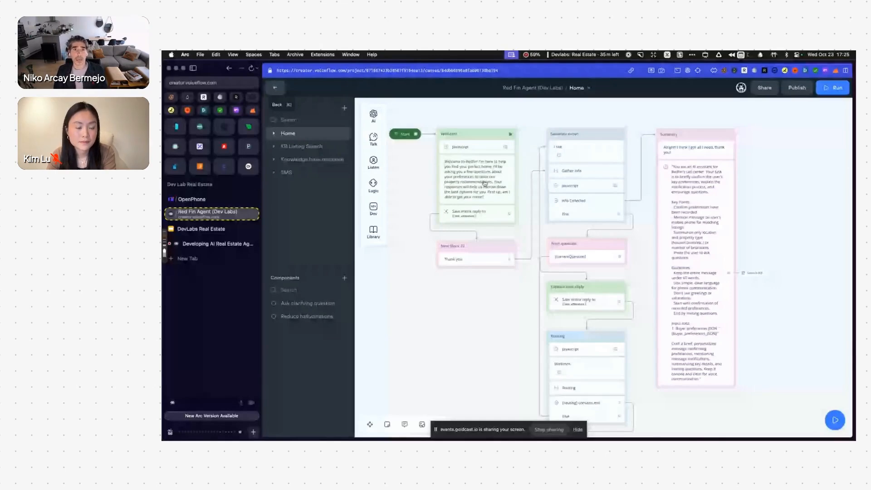
click(484, 261)
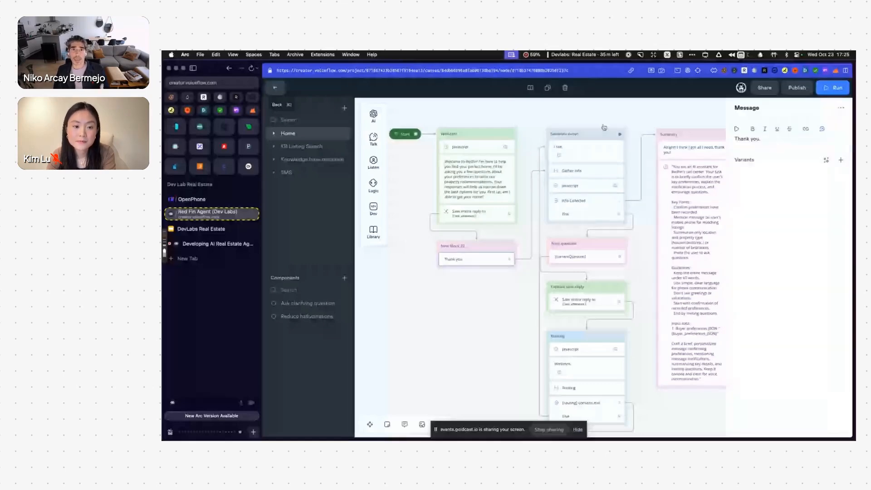
Open the "Gather info" Set AI step and read the opening instructions of its prompt
scroll(604, 128, right, 5)
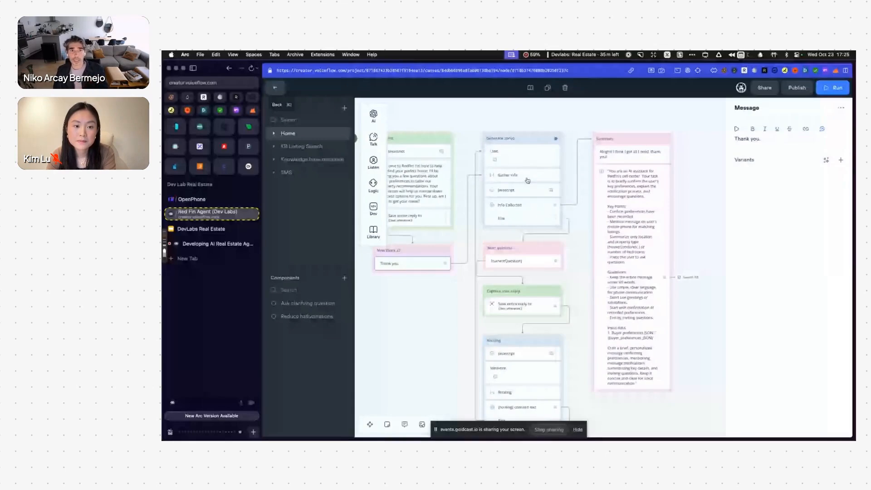
click(526, 178)
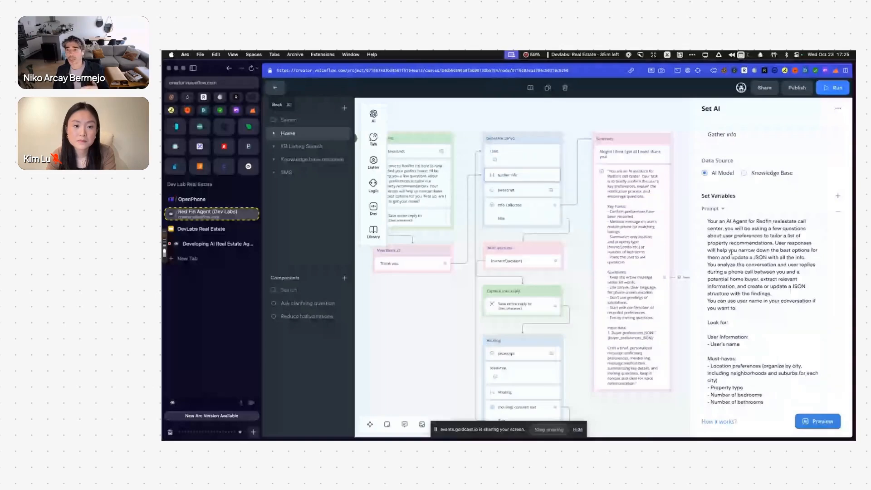
scroll(780, 277, down, 5)
scroll(777, 277, up, 3)
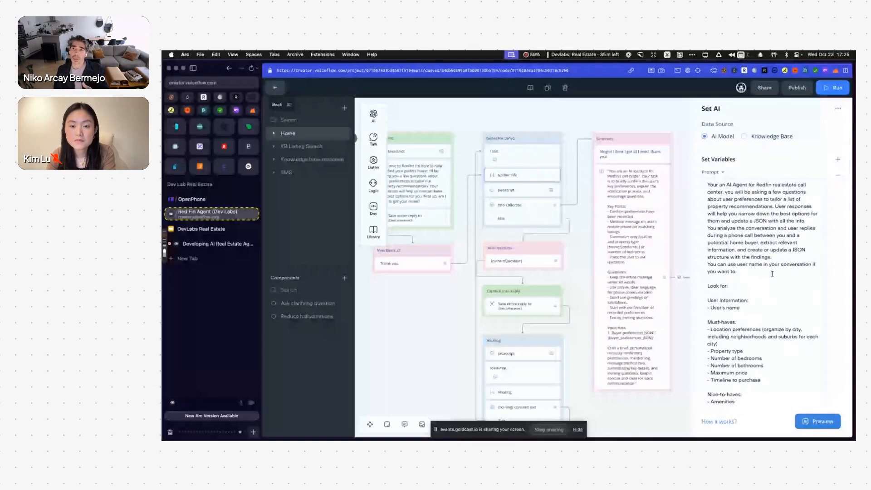
scroll(772, 274, down, 1)
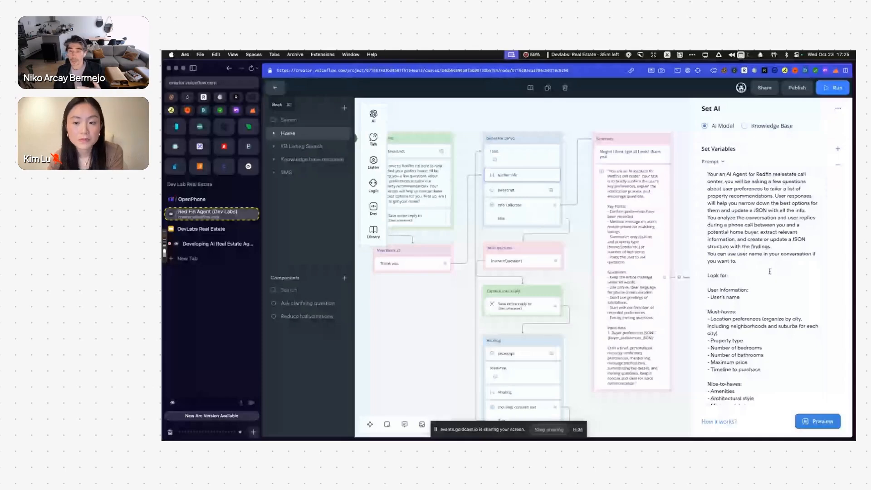
Examine the user information, must-haves and nice-to-haves lists in the Gather info prompt
scroll(769, 271, down, 5)
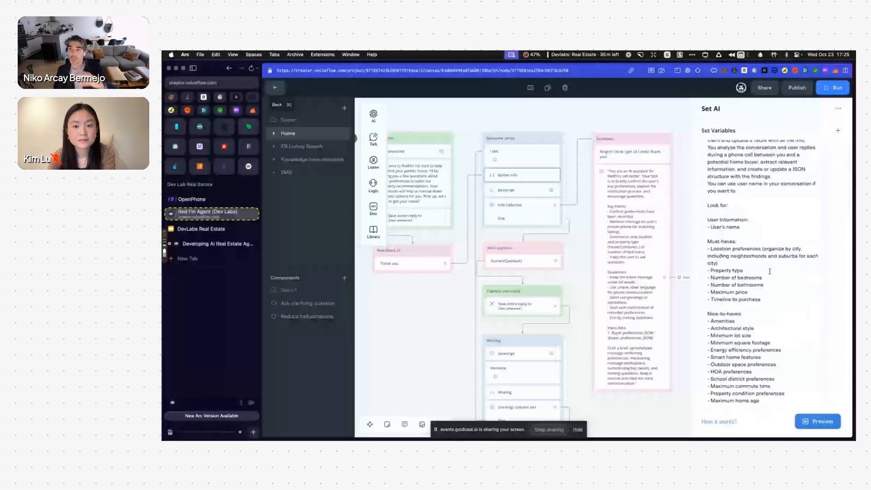
scroll(750, 255, down, 1)
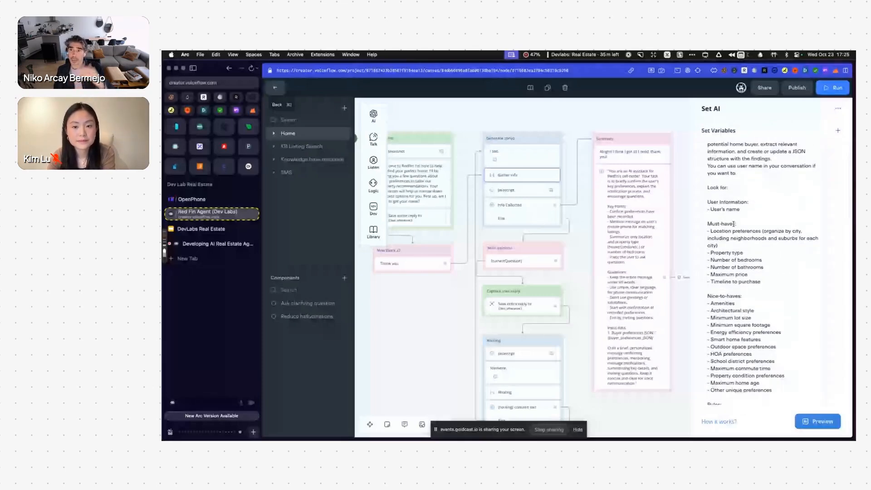
scroll(751, 255, down, 4)
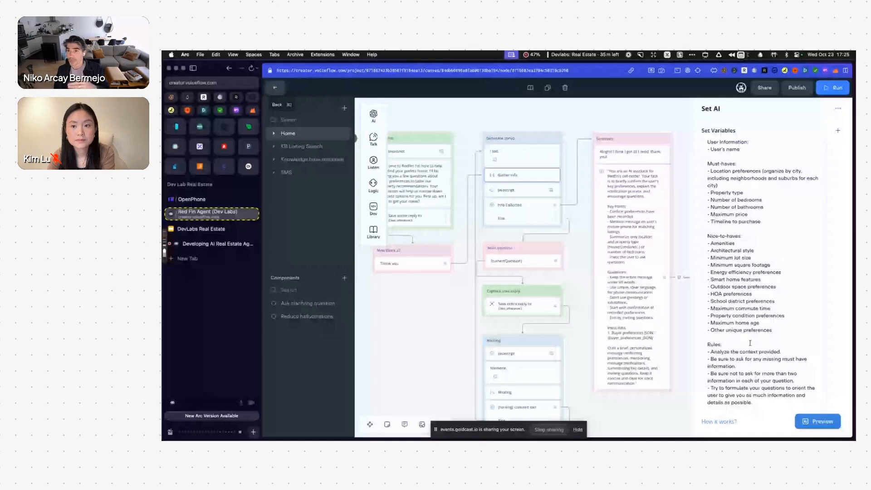
scroll(749, 339, up, 4)
scroll(748, 340, down, 1)
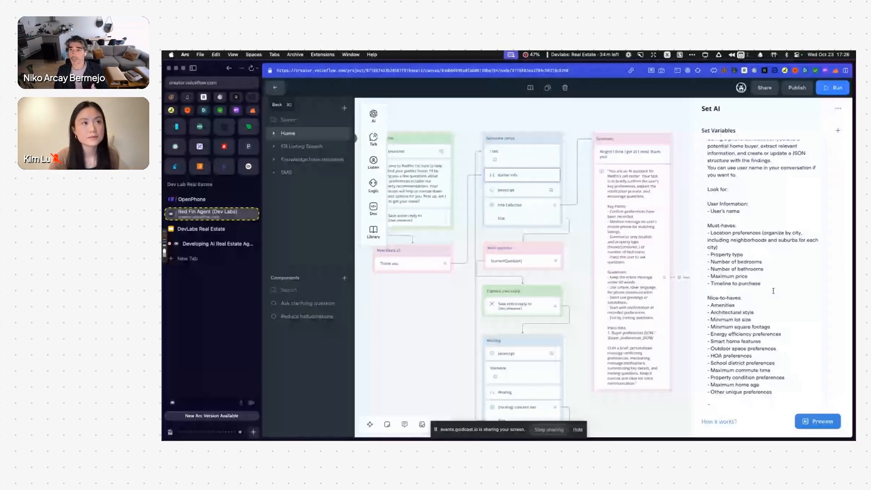
scroll(774, 290, down, 2)
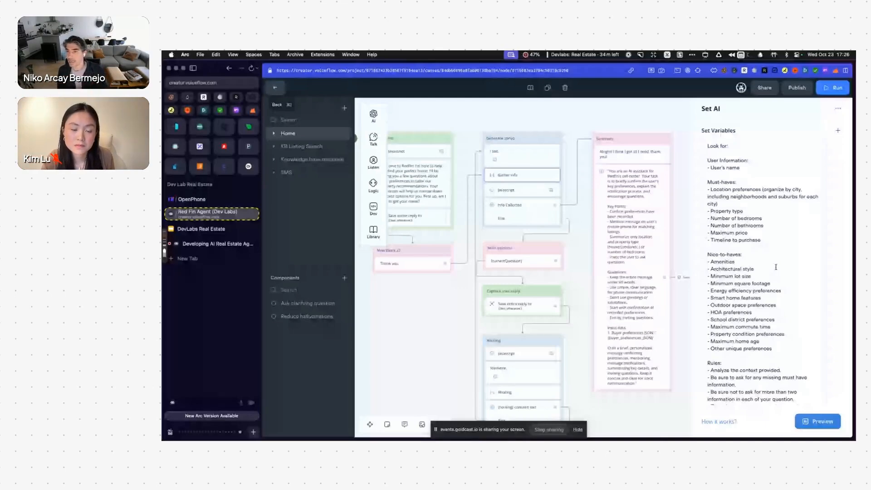
scroll(776, 267, down, 1)
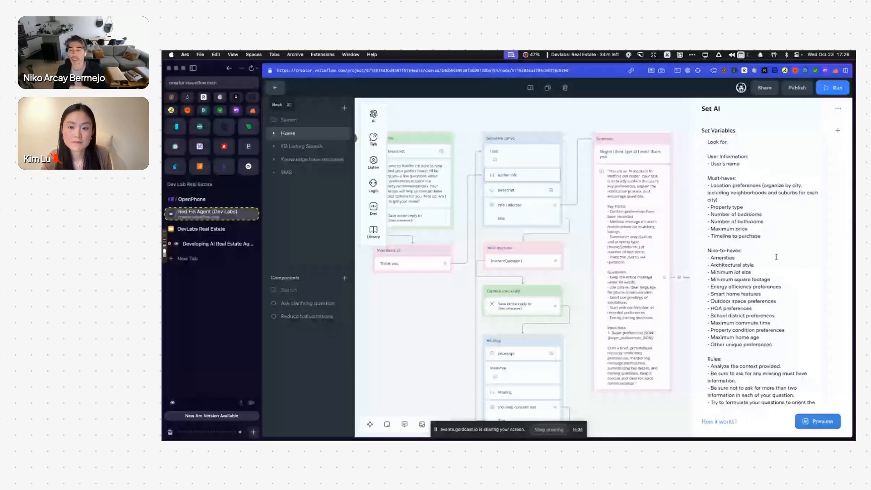
scroll(776, 257, down, 4)
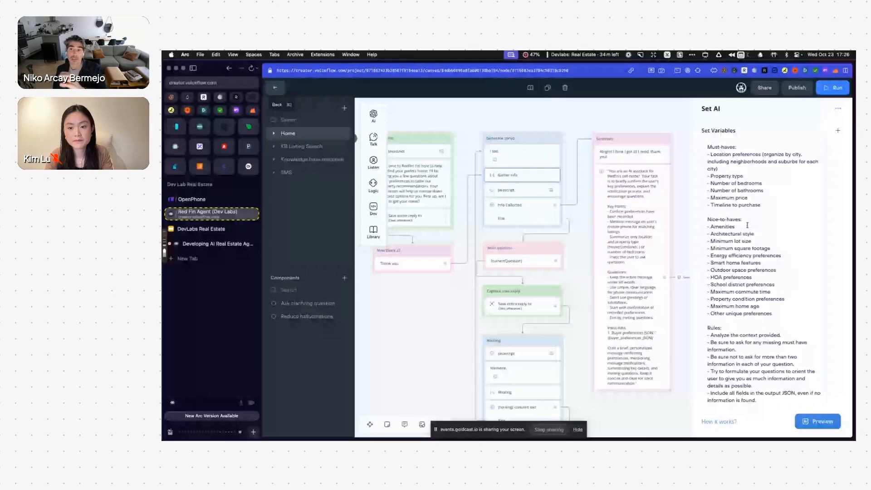
scroll(779, 265, down, 1)
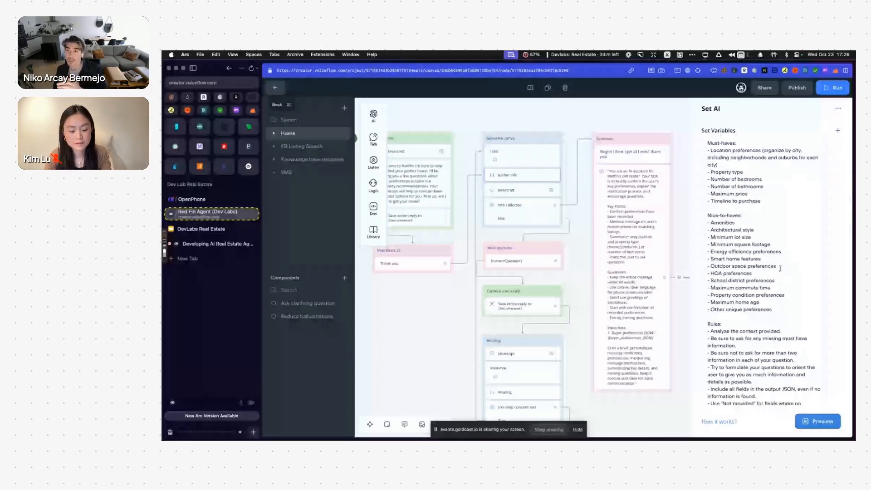
Read through the Rules section of the Gather info prompt, including how missing or undisclosed answers are handled
scroll(779, 268, down, 5)
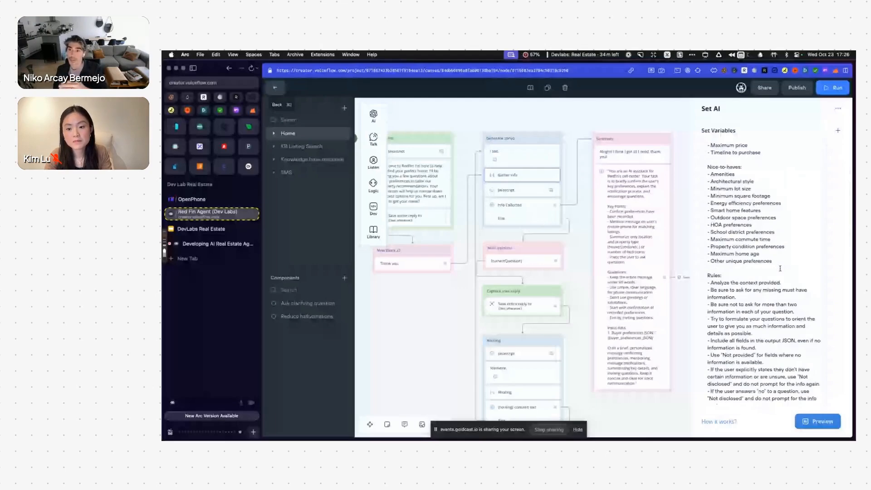
scroll(777, 250, down, 10)
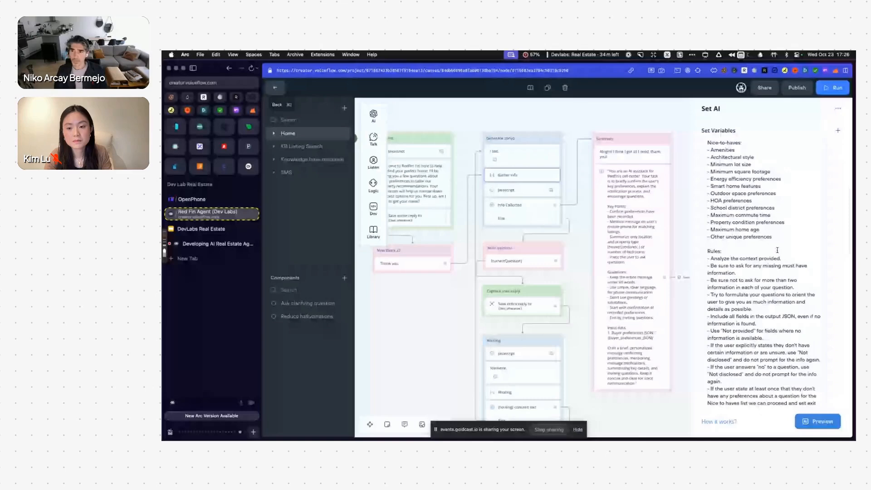
scroll(777, 251, down, 4)
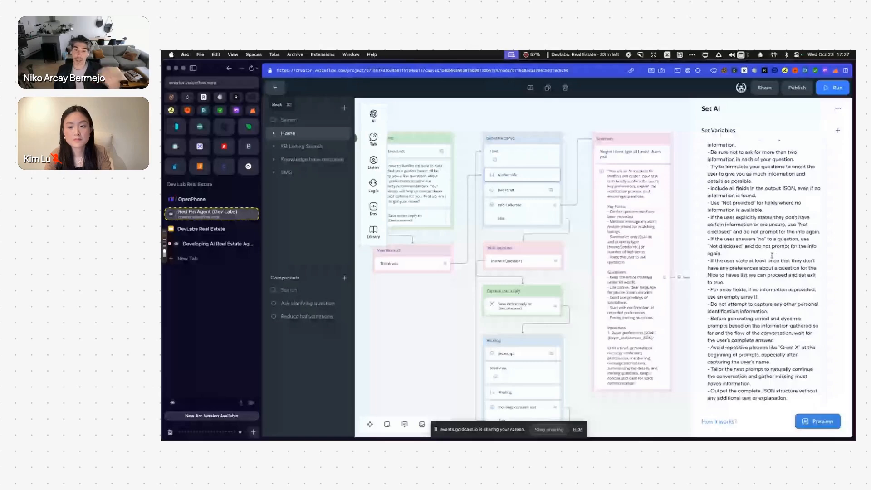
scroll(772, 255, down, 2)
scroll(771, 255, down, 2)
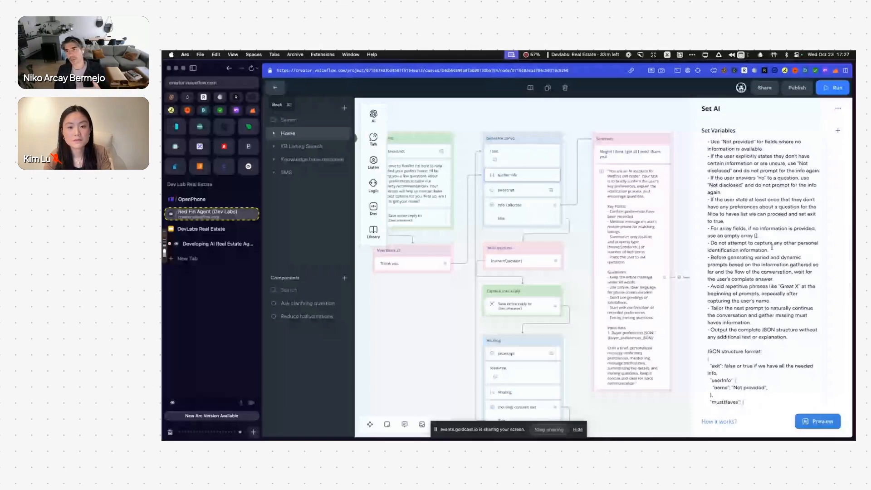
scroll(771, 246, up, 1)
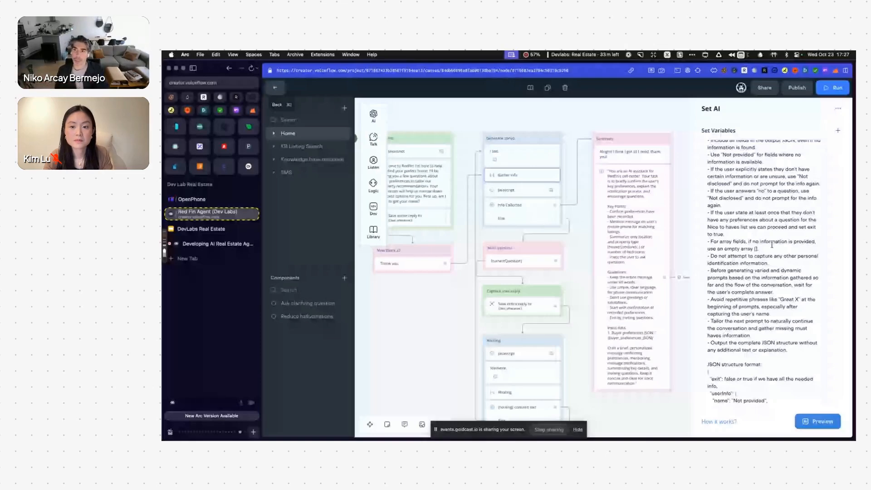
Return to the start of the Gather info prompt and review the agent's role and JSON update instructions
scroll(772, 245, up, 15)
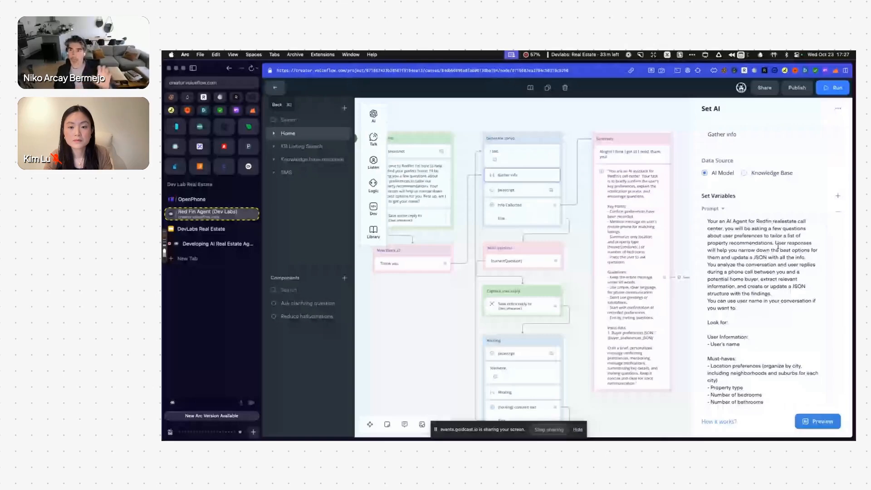
scroll(768, 264, down, 1)
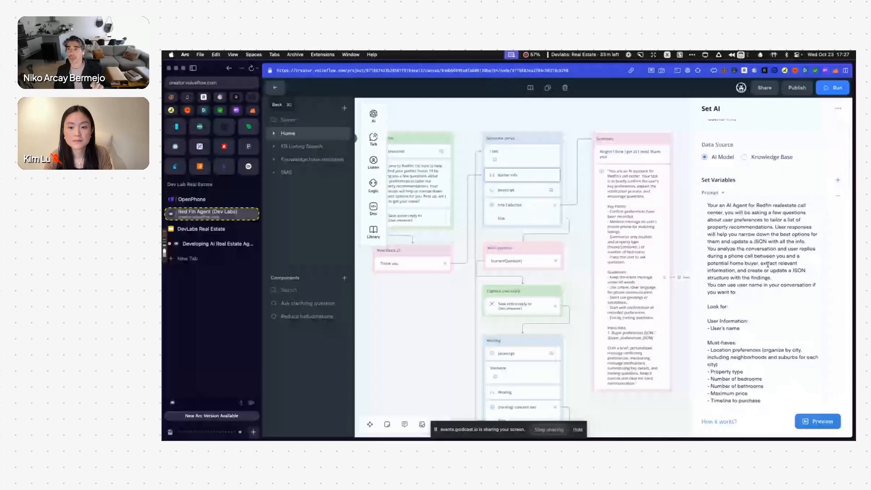
scroll(769, 265, down, 1)
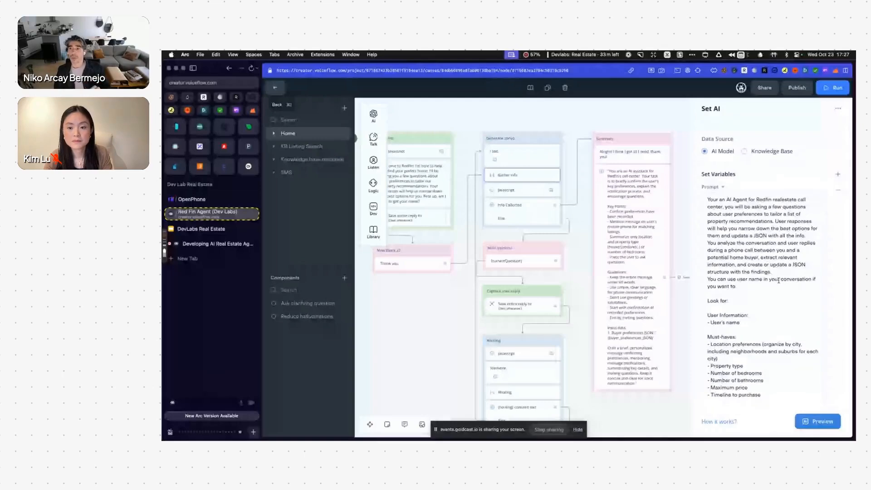
scroll(778, 280, down, 1)
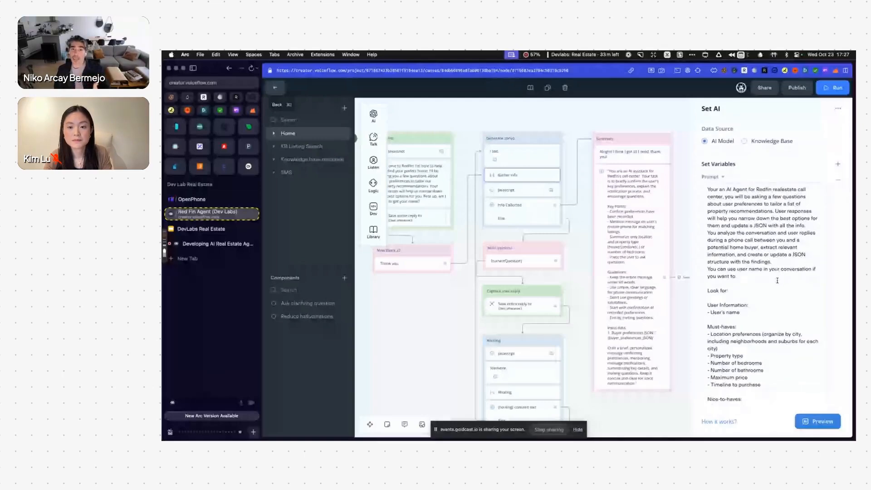
scroll(777, 280, down, 1)
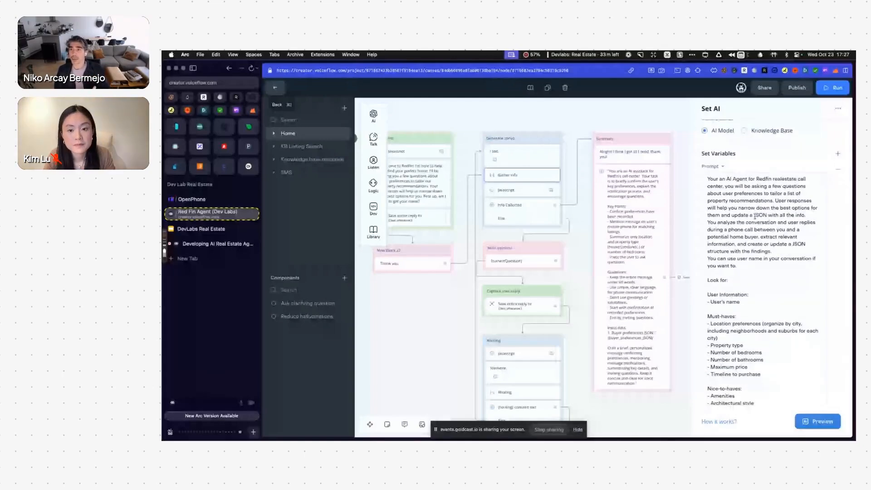
Examine the prompt's JSON structure format, from the exit flag through to the input variables, output variable and prompt settings
scroll(762, 244, down, 15)
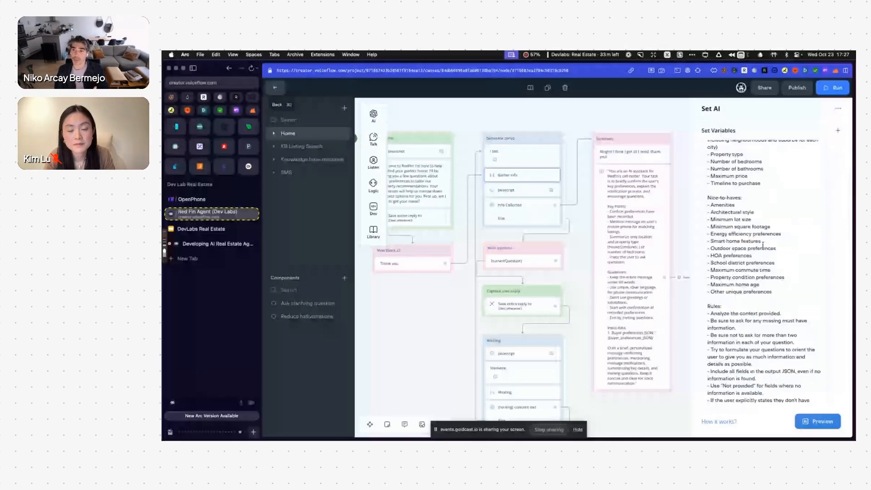
scroll(762, 245, down, 5)
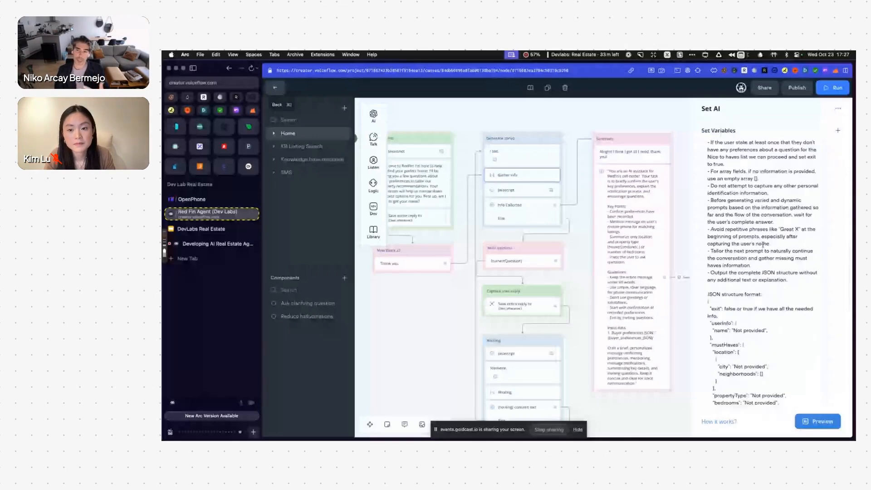
scroll(762, 245, down, 3)
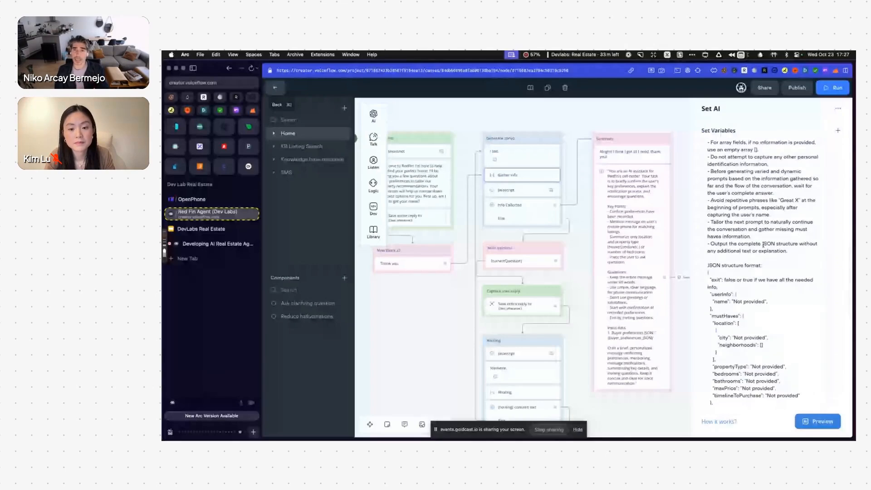
scroll(763, 244, down, 4)
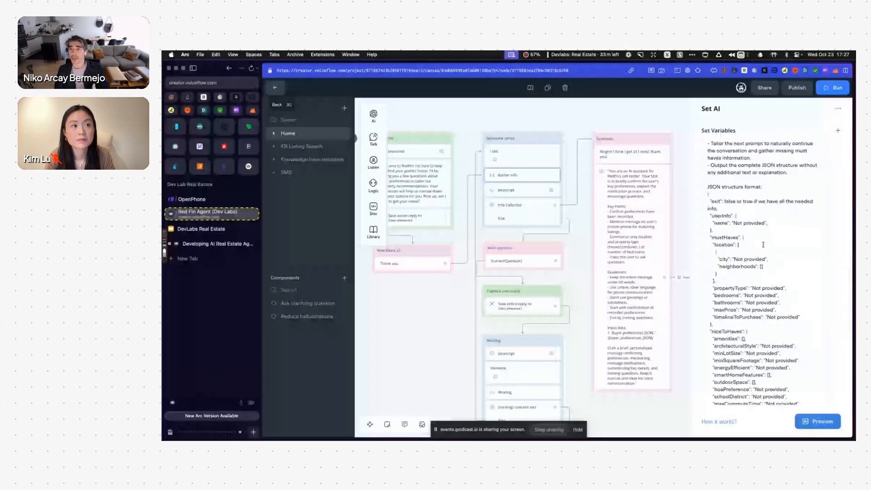
scroll(763, 245, down, 1)
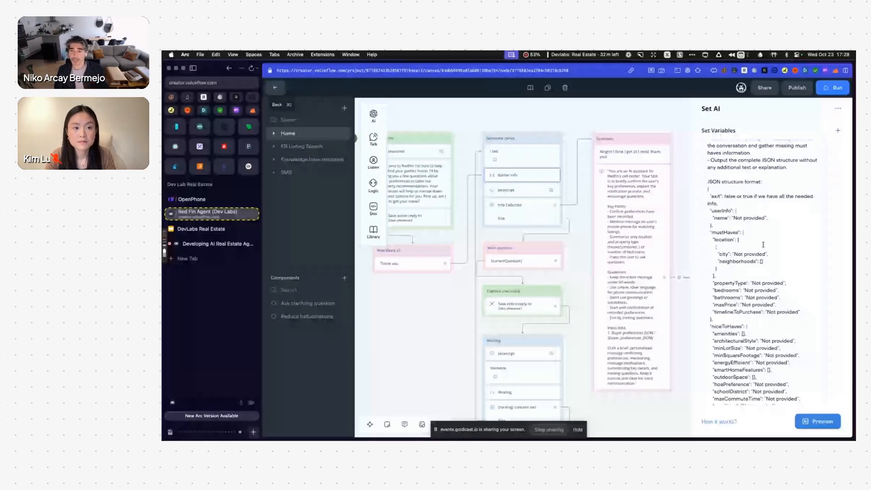
scroll(763, 245, down, 1)
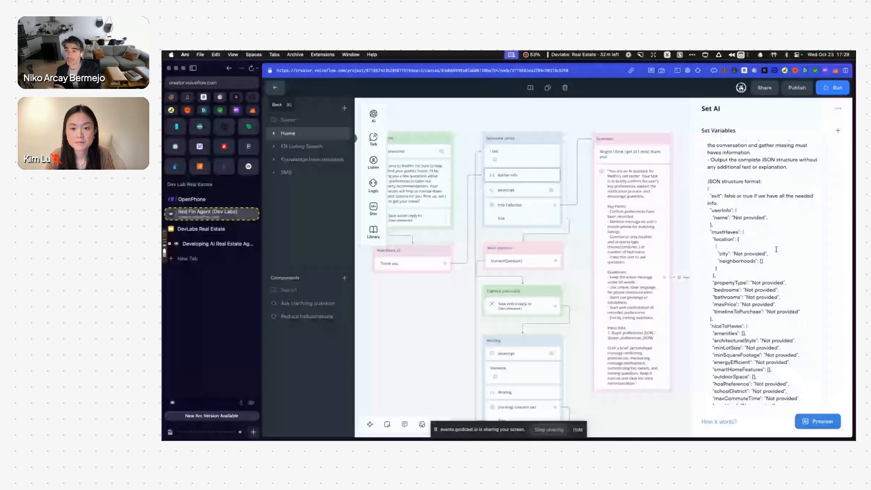
scroll(775, 248, down, 2)
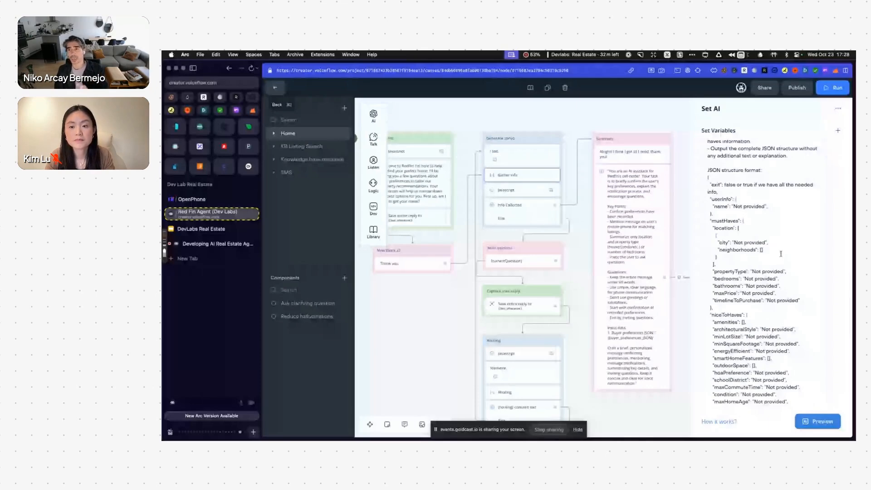
scroll(775, 249, up, 5)
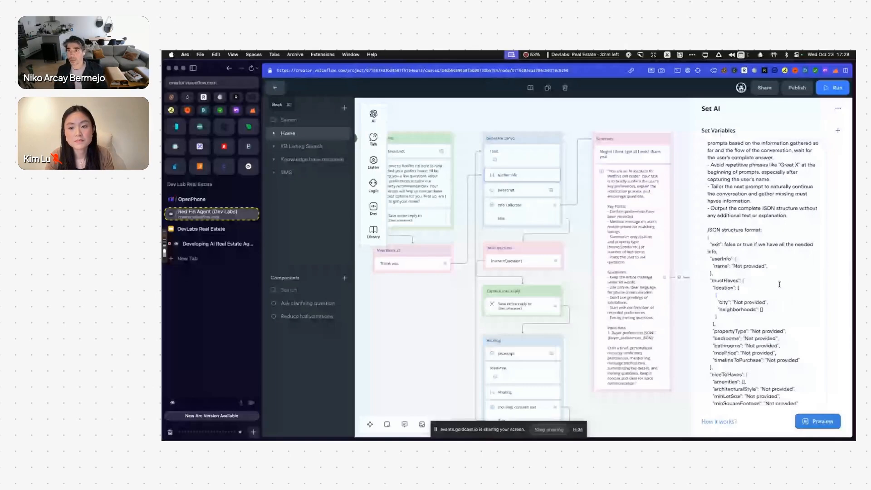
scroll(786, 294, up, 3)
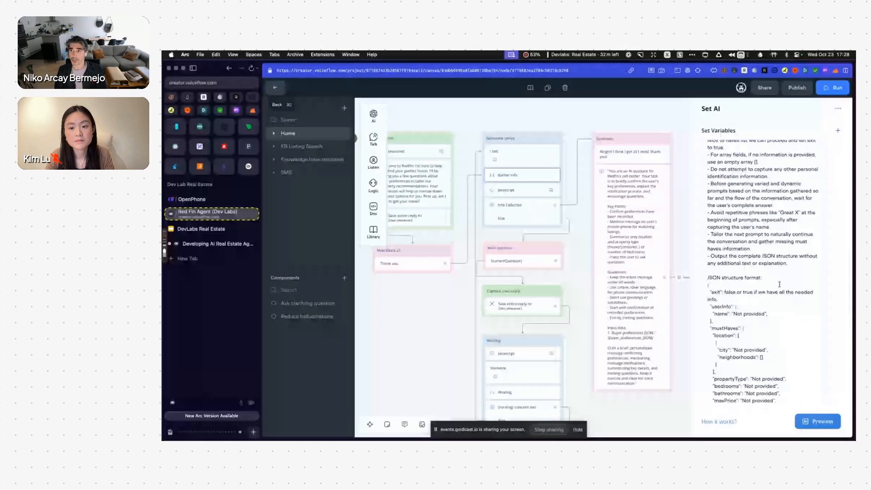
scroll(779, 285, down, 10)
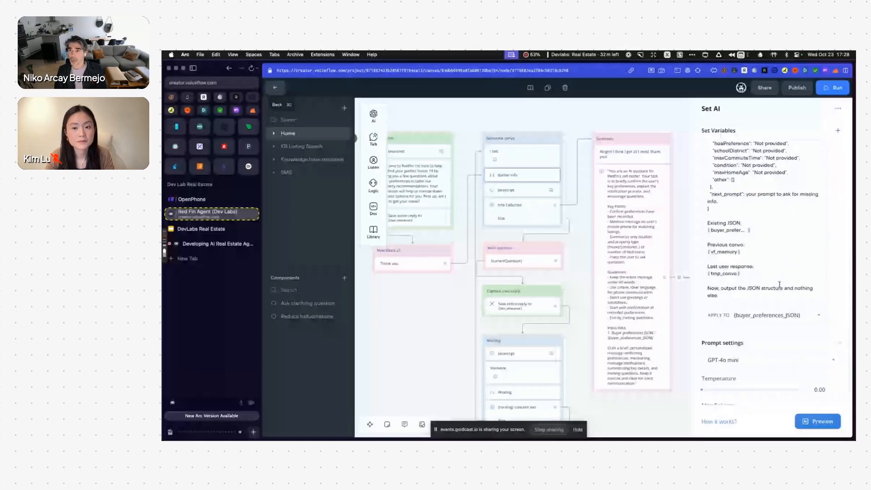
Review the must-haves, nice-to-haves, next prompt and existing JSON entries in the Gather info prompt's JSON structure
scroll(779, 284, up, 5)
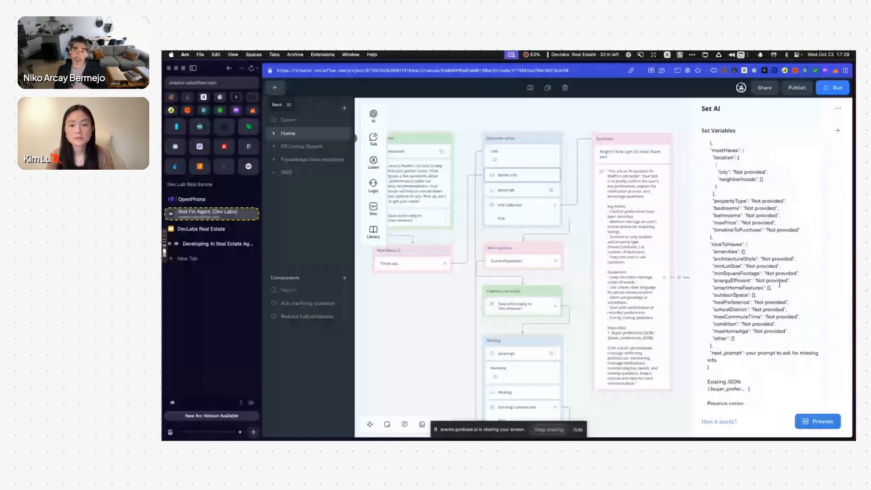
scroll(779, 284, down, 4)
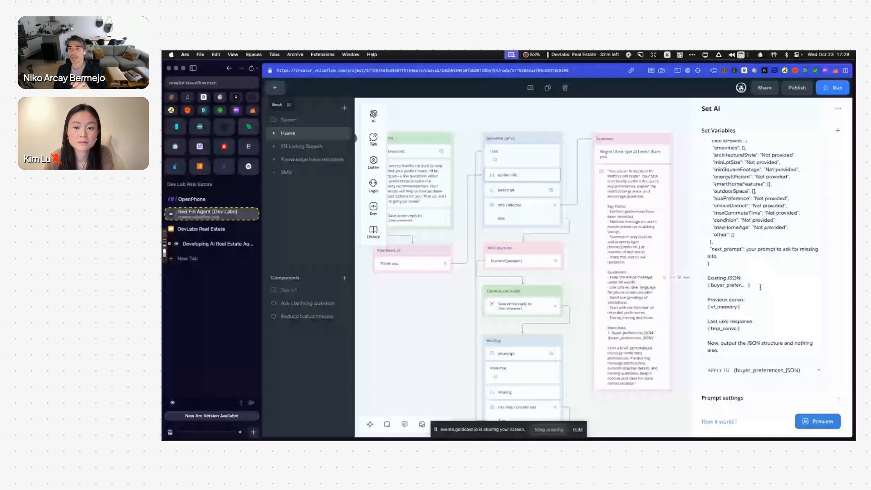
scroll(760, 288, up, 10)
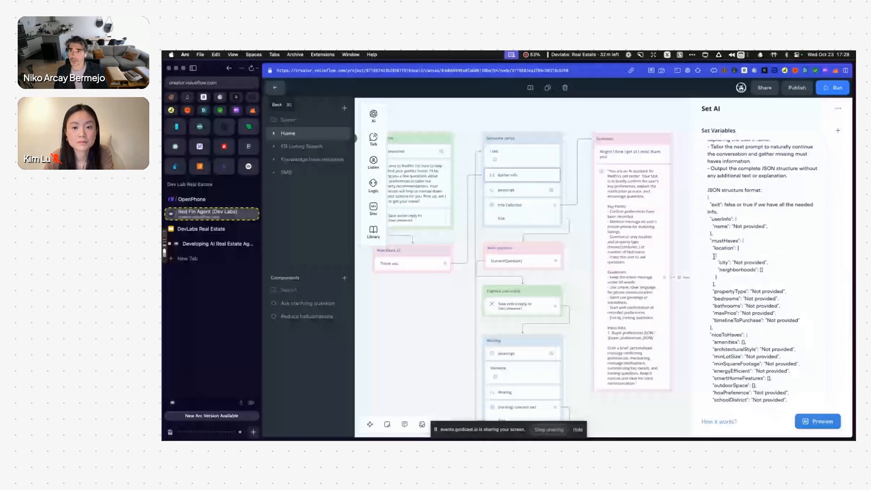
scroll(736, 282, down, 1)
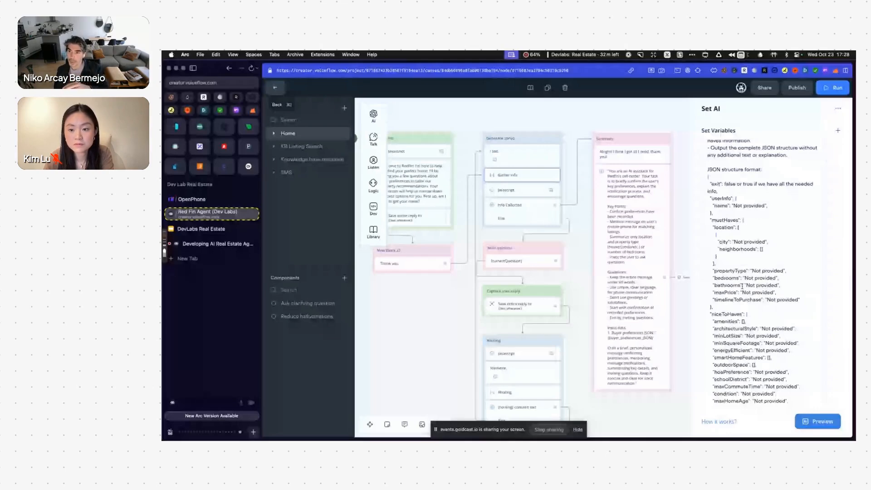
scroll(756, 296, up, 2)
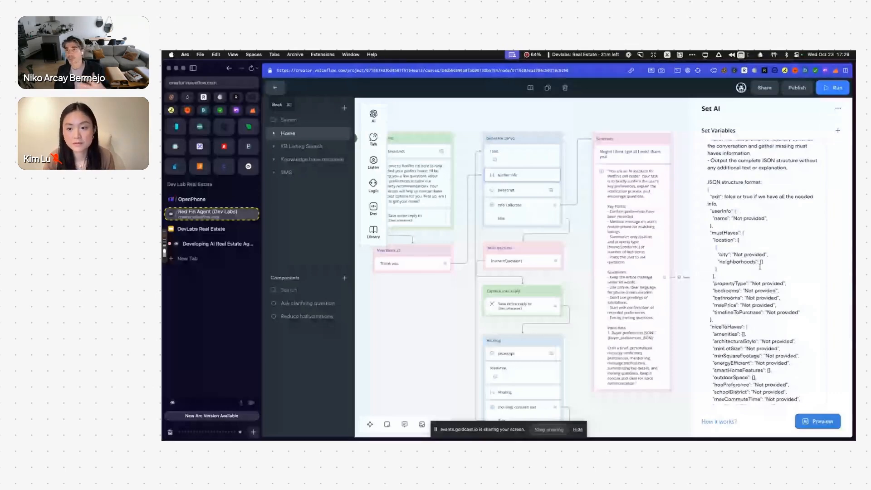
scroll(743, 245, down, 1)
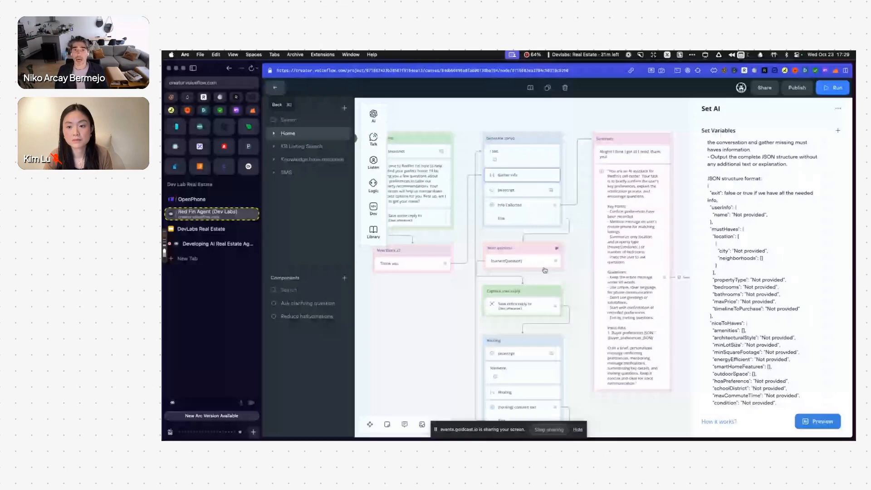
Inspect the JavaScript expression behind the Info Collected path of the condition step, and close its settings
scroll(562, 302, down, 5)
scroll(562, 302, up, 5)
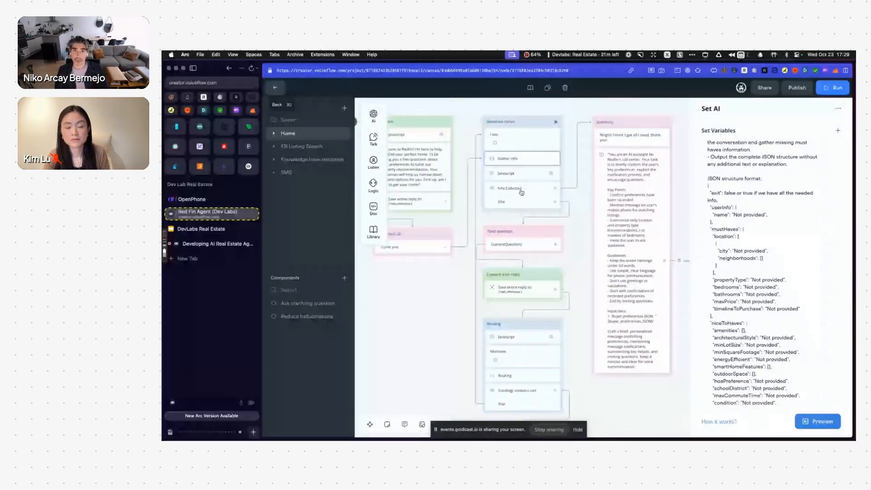
click(519, 192)
click(784, 142)
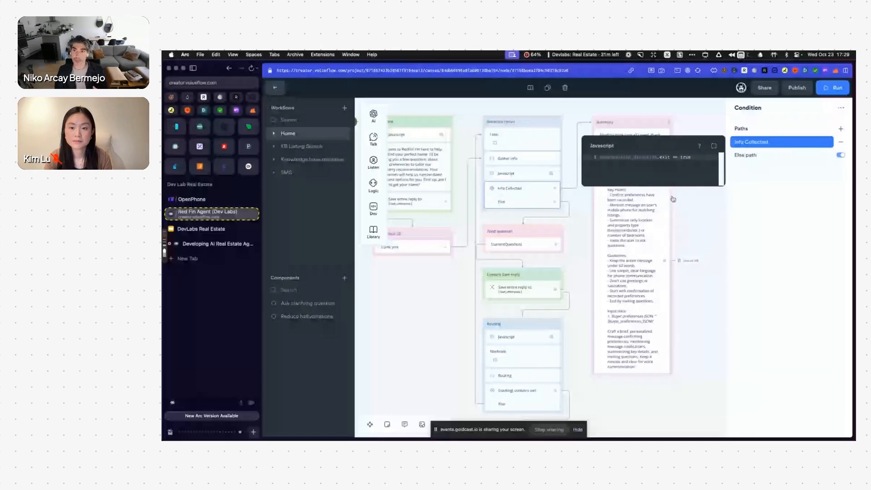
click(696, 200)
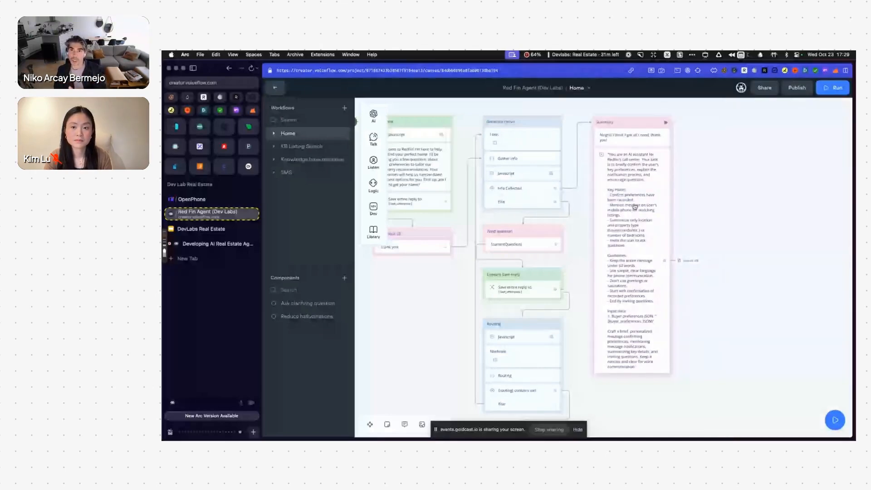
Review the Summary block's message and its Response AI prompt, including the key points, guidelines, input data and prompt settings
click(635, 144)
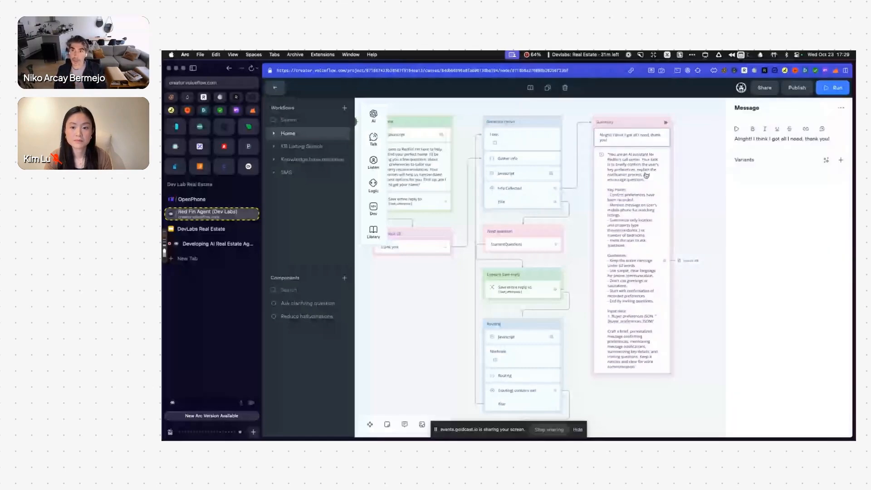
click(641, 194)
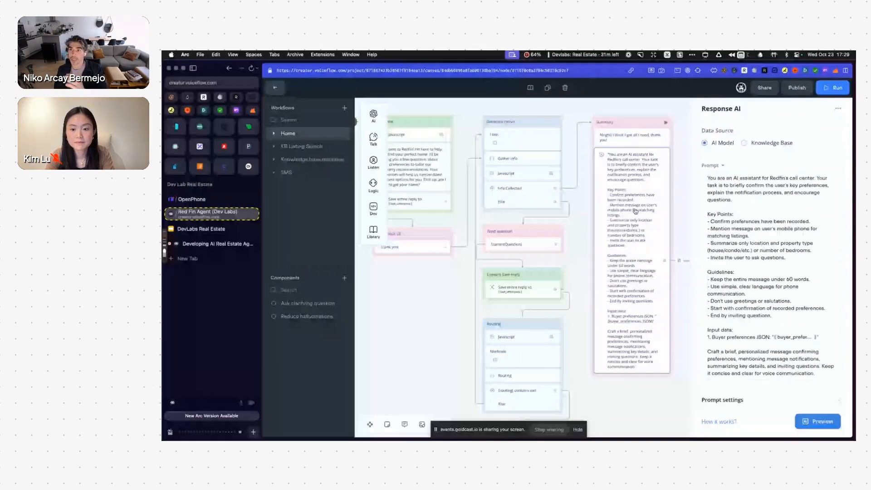
scroll(758, 235, down, 1)
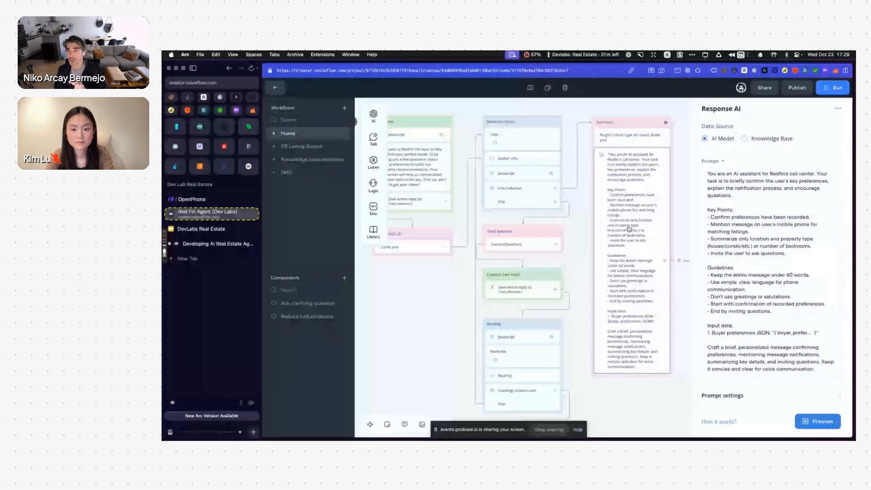
scroll(761, 227, down, 3)
scroll(761, 226, up, 3)
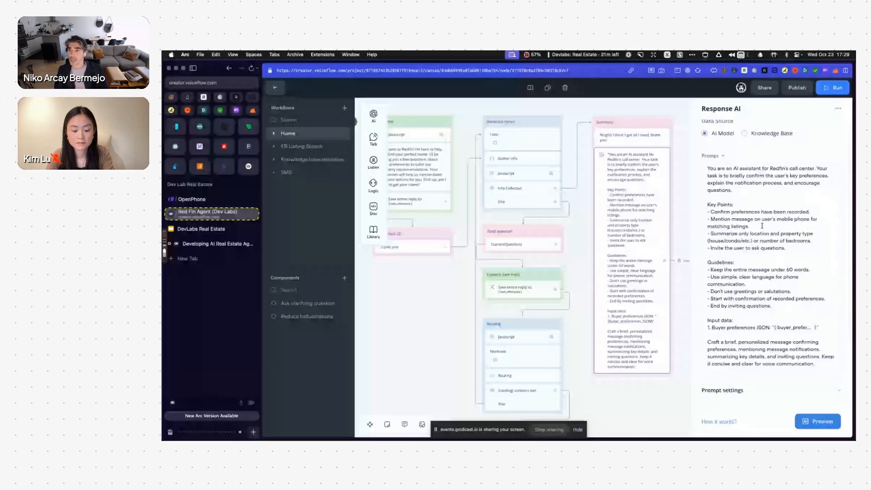
scroll(749, 232, down, 2)
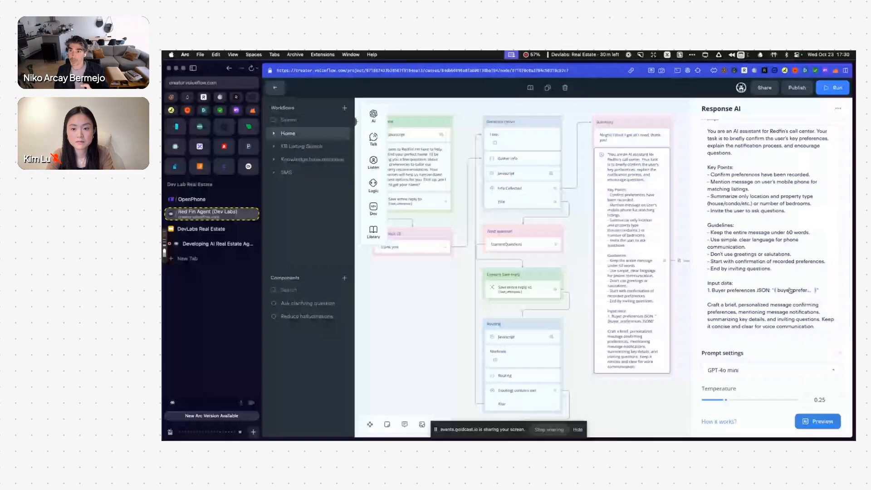
scroll(779, 275, up, 3)
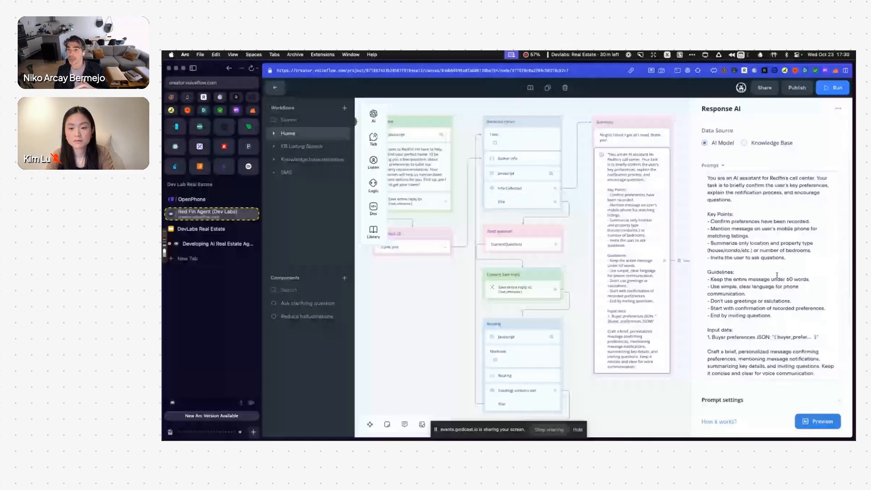
scroll(776, 275, down, 1)
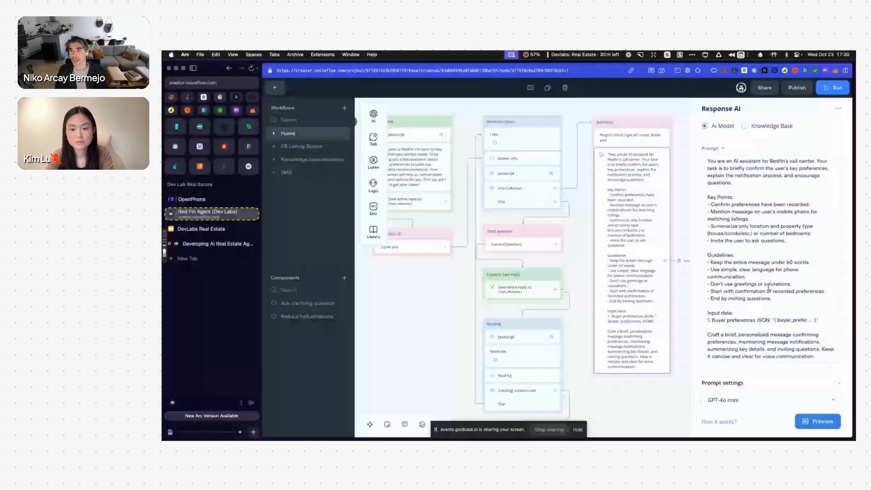
Check which block the Summary response leads to, and open the KB Listing Search workflow
scroll(675, 279, right, 3)
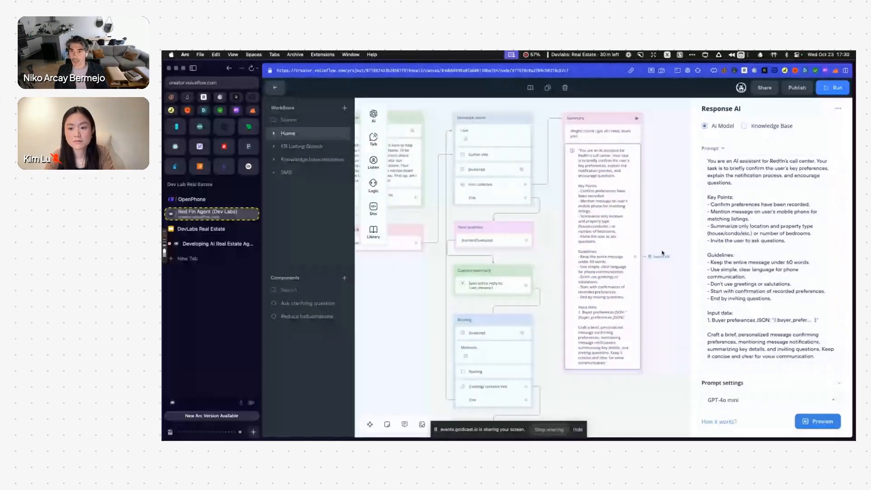
click(663, 256)
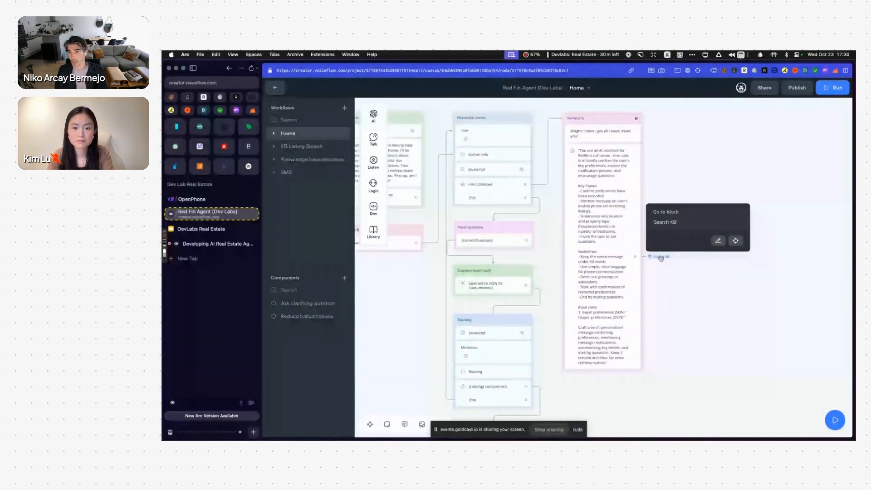
click(285, 146)
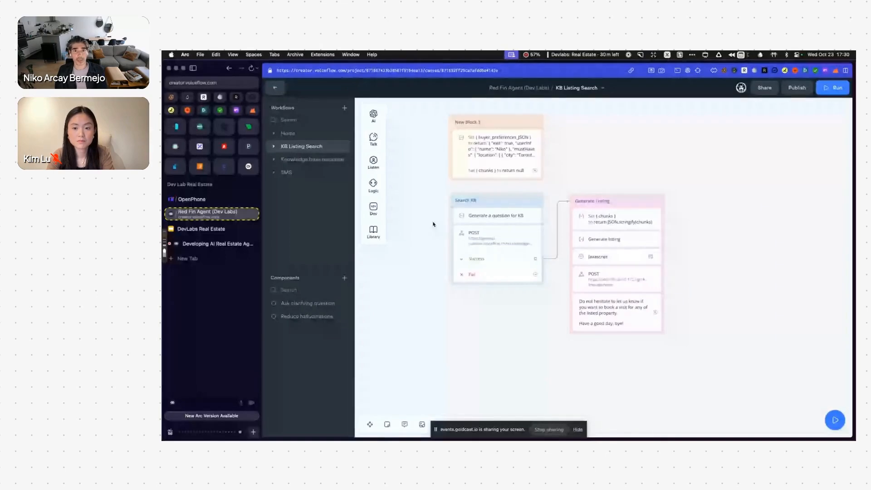
Inspect the Search KB block's query-generation prompt and its knowledge base API request, from the headers through the body to the captured response
click(495, 219)
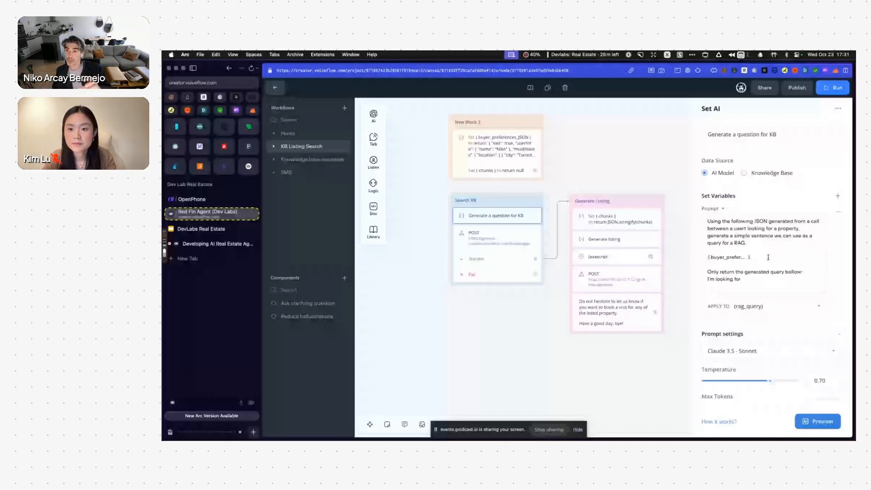
scroll(775, 283, down, 1)
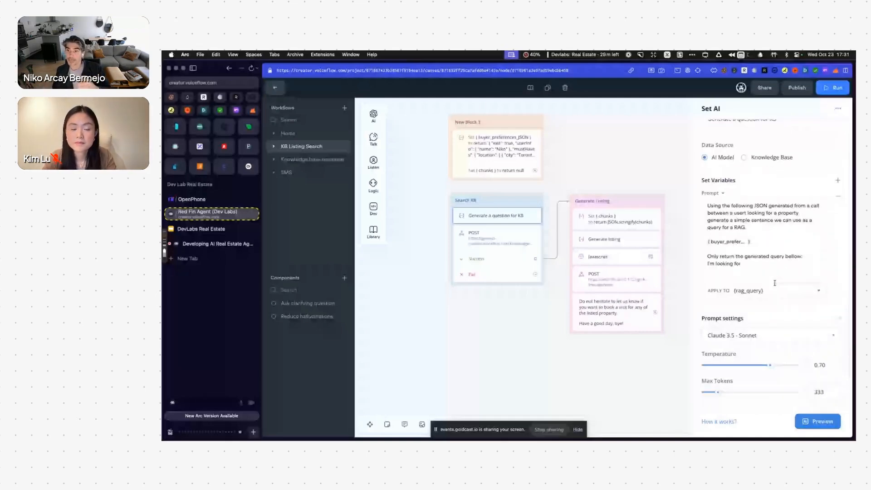
click(494, 250)
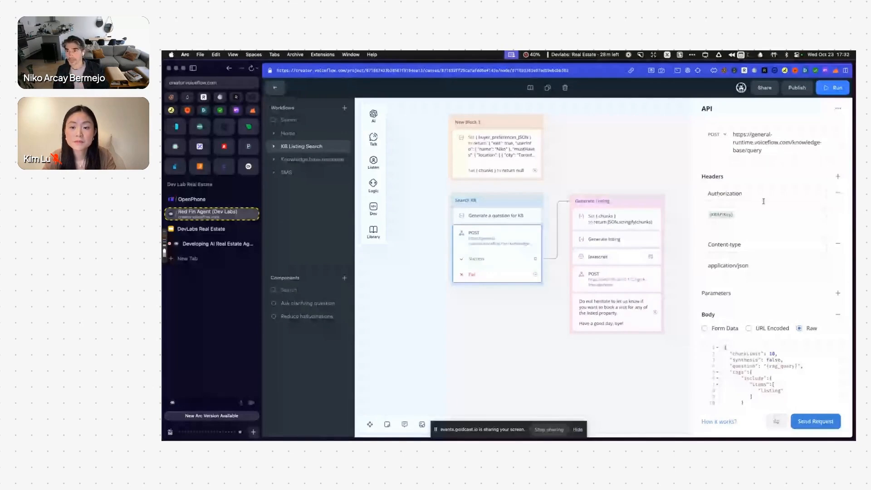
scroll(764, 201, down, 2)
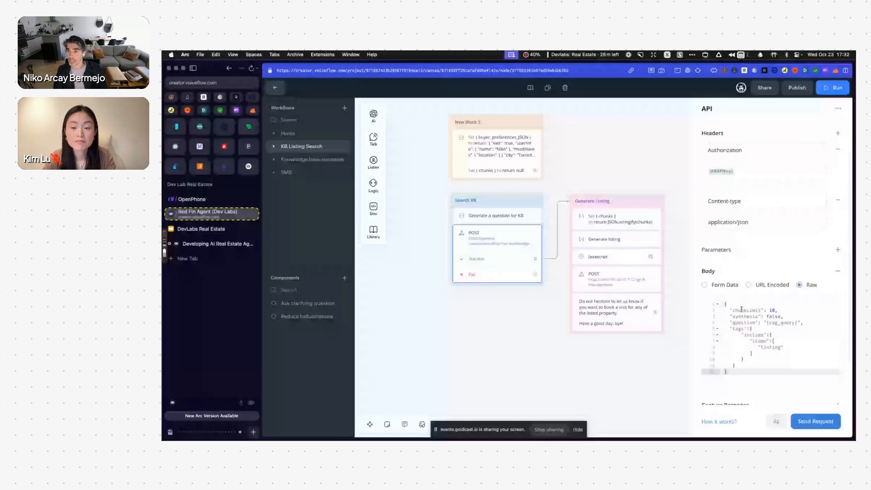
scroll(740, 313, down, 2)
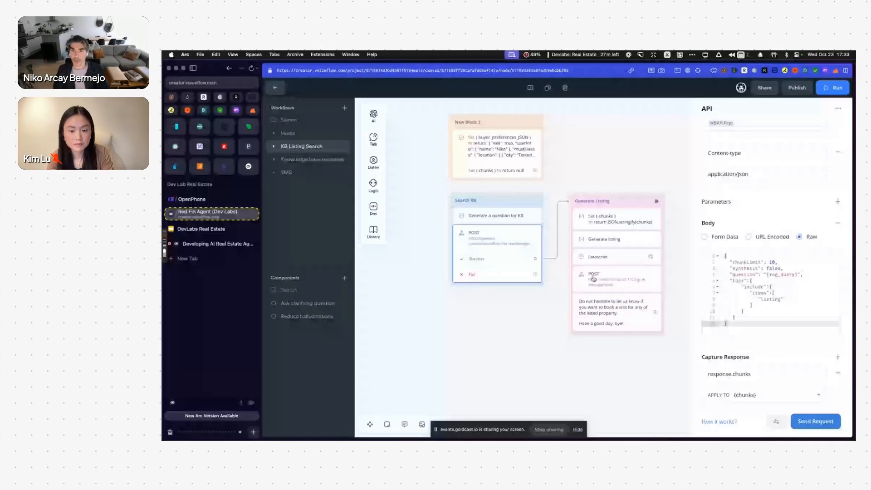
Switch to Bruno and examine the searchable and metadata fields in the Table Post request's schema
key(super+Tab)
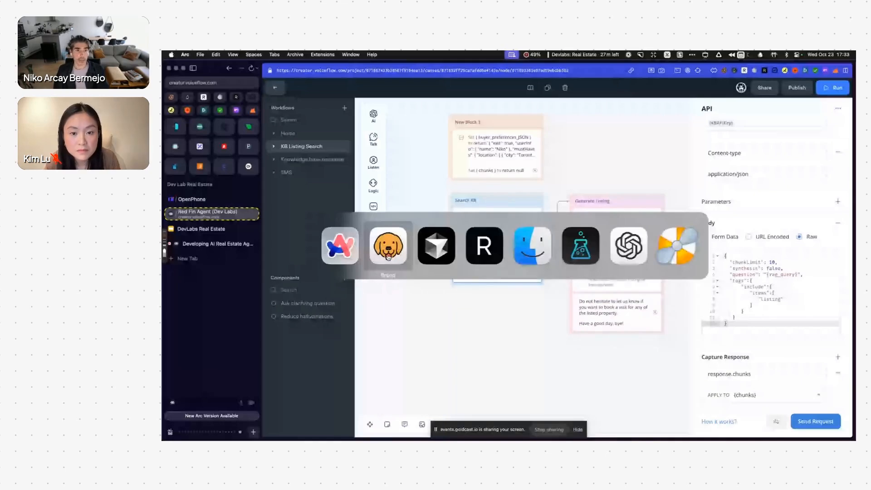
click(388, 256)
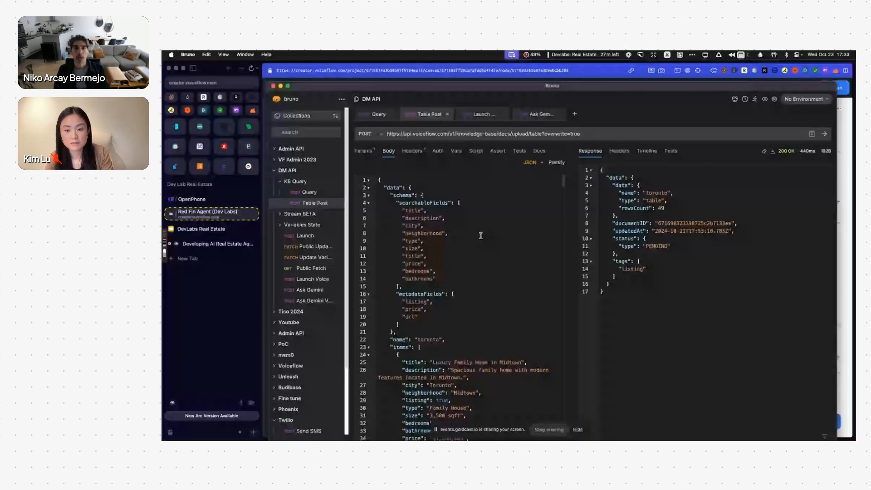
scroll(473, 238, down, 1)
scroll(474, 237, up, 1)
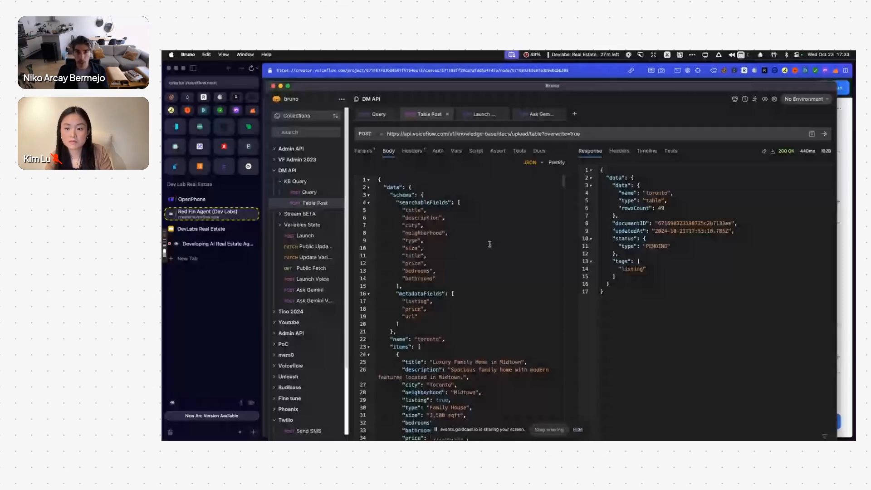
Read through the property listing items in the Table Post request body, and return to the schema at its start
scroll(472, 245, down, 5)
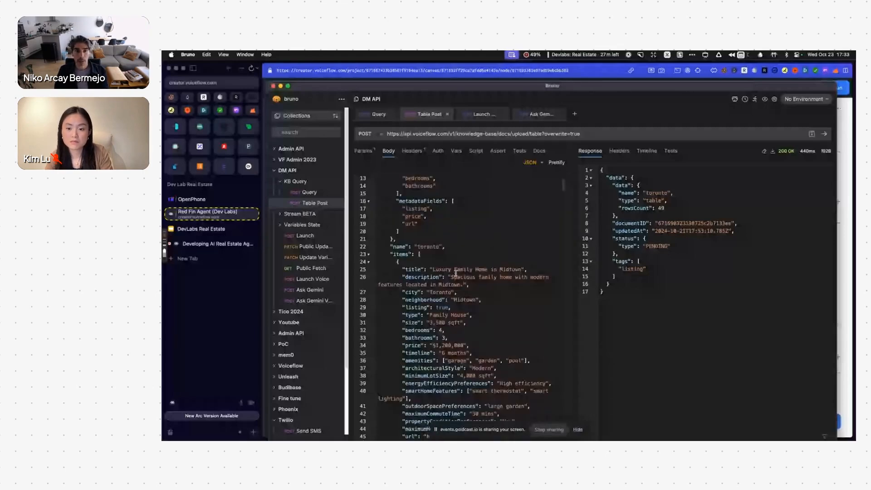
scroll(458, 274, down, 2)
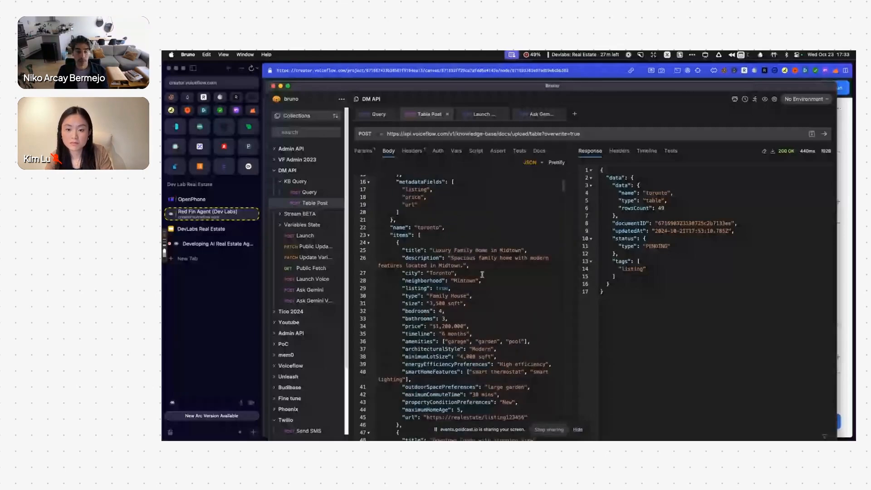
scroll(495, 307, down, 1)
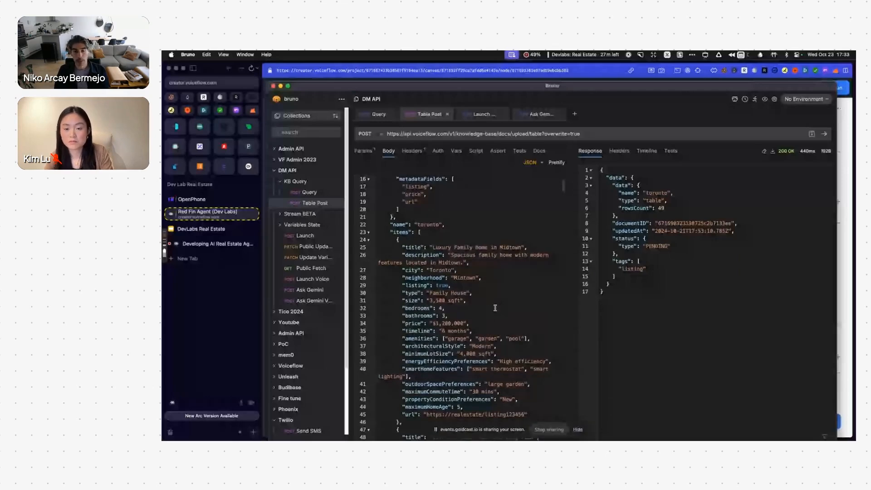
scroll(495, 308, down, 3)
scroll(495, 307, up, 3)
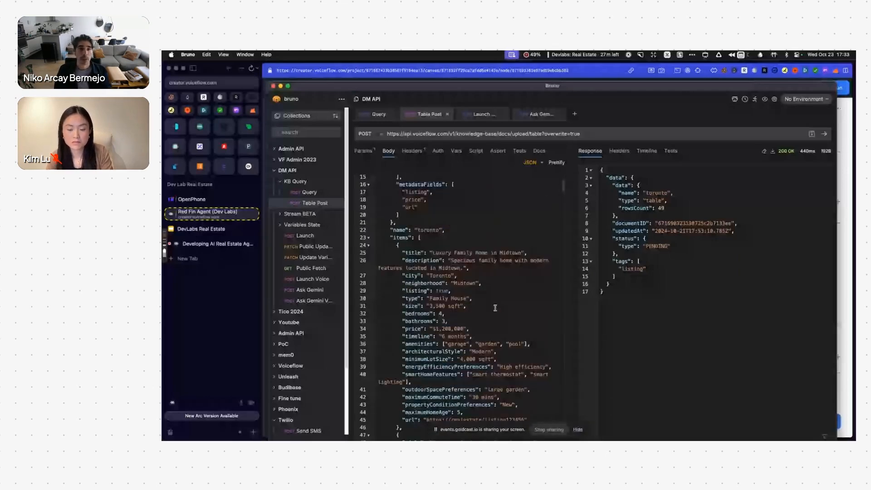
scroll(410, 259, down, 2)
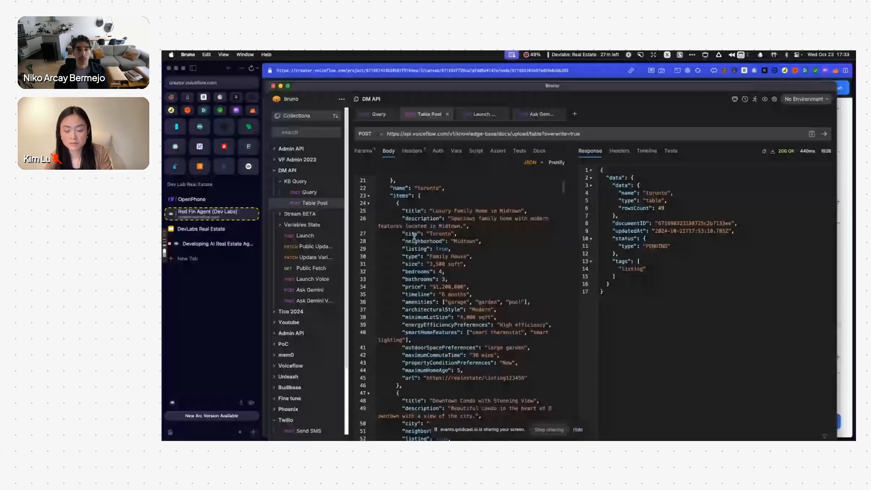
scroll(487, 300, down, 1)
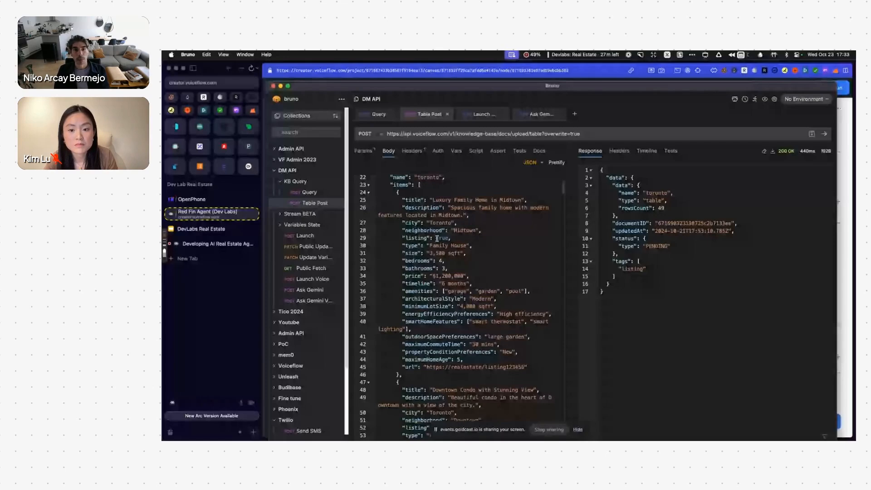
scroll(441, 255, down, 4)
scroll(442, 255, down, 3)
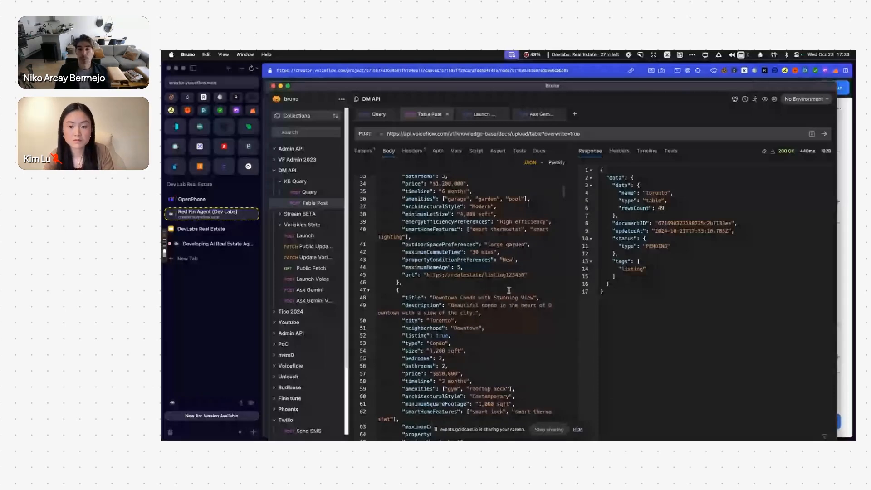
scroll(495, 299, up, 15)
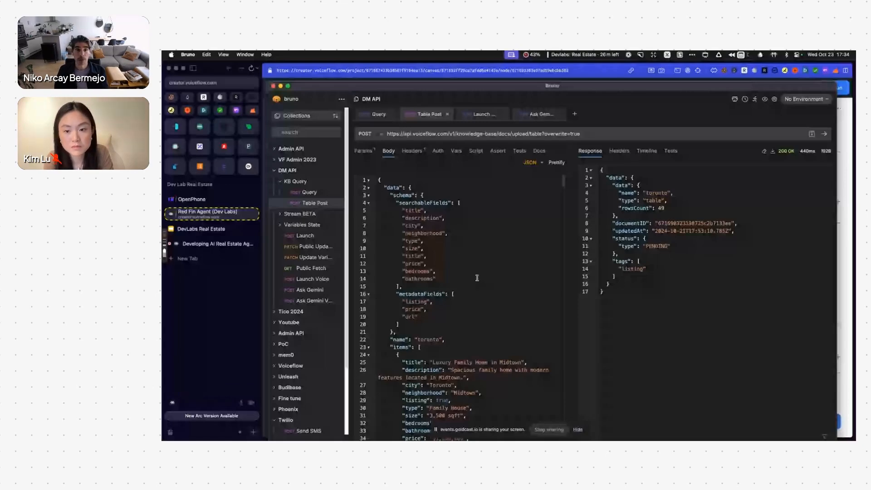
Check the tags entry at the end of the Table Post request body, moving the screen-sharing bar out of the way
scroll(471, 277, down, 10)
scroll(471, 276, down, 15)
scroll(471, 276, down, 20)
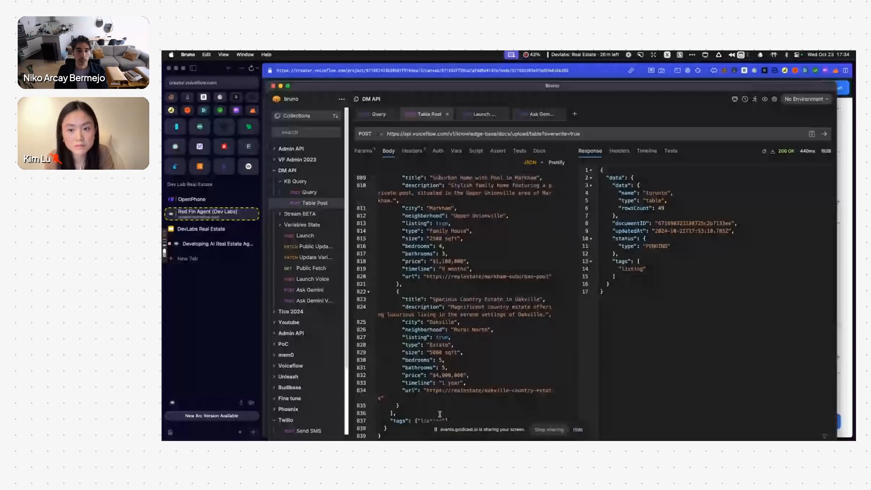
click(474, 424)
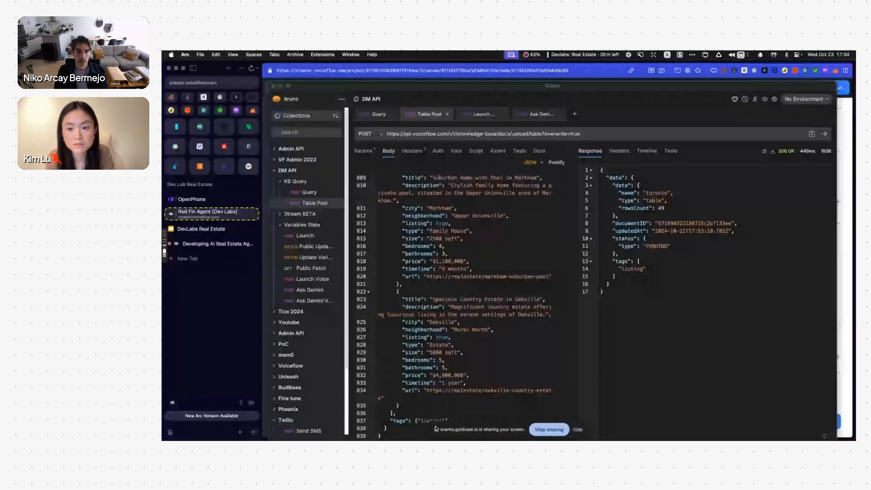
drag(436, 429, 526, 425)
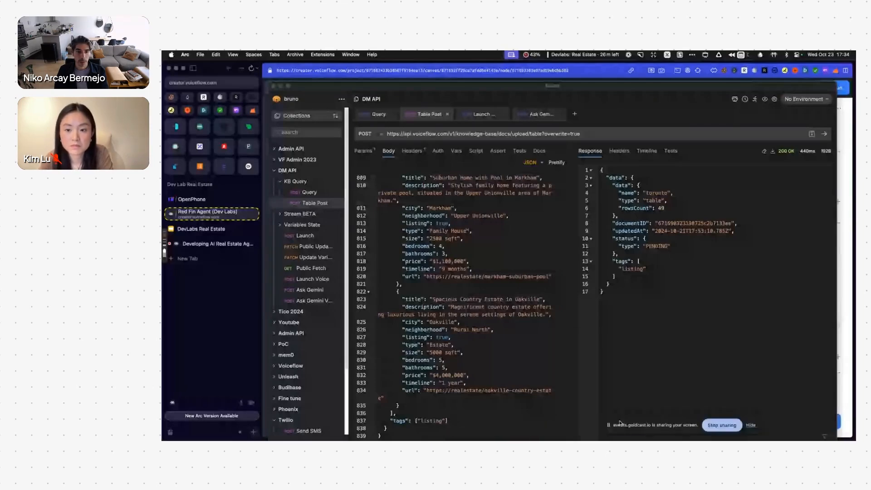
click(433, 426)
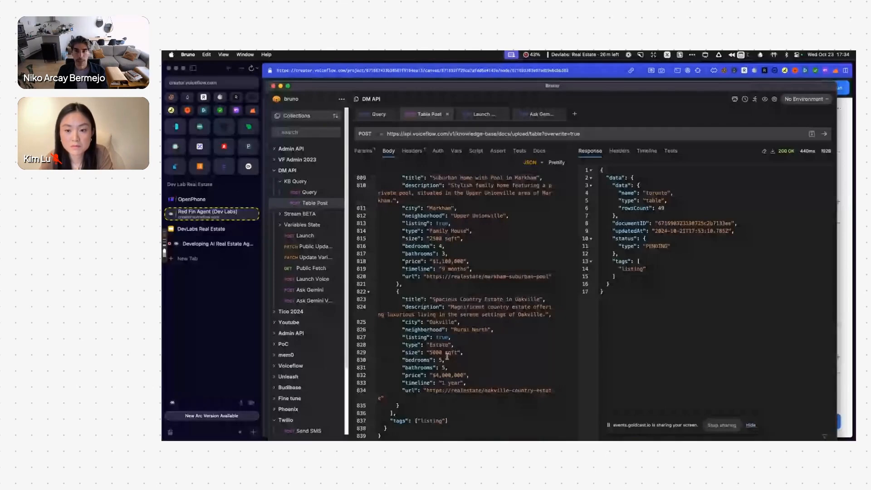
Return to the schema in the Table Post body and read the listing items down to the Charming Bungalow in Scarborough
scroll(471, 319, up, 8)
scroll(471, 320, up, 20)
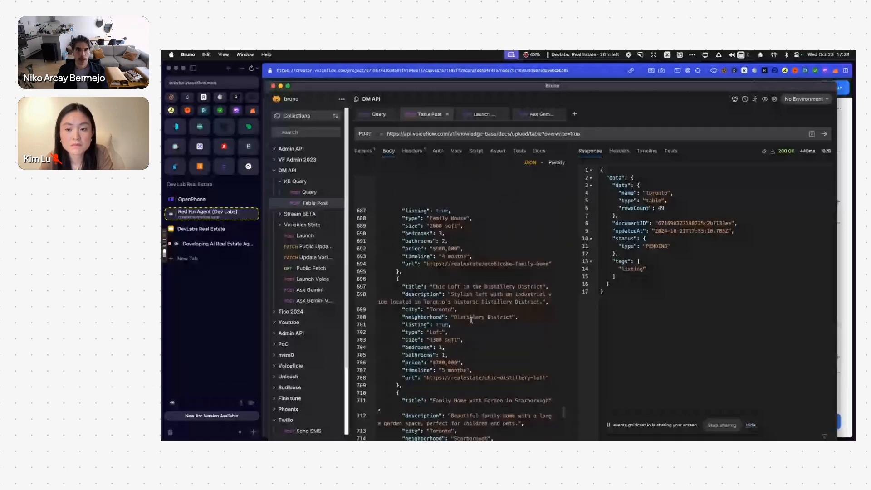
scroll(489, 320, up, 20)
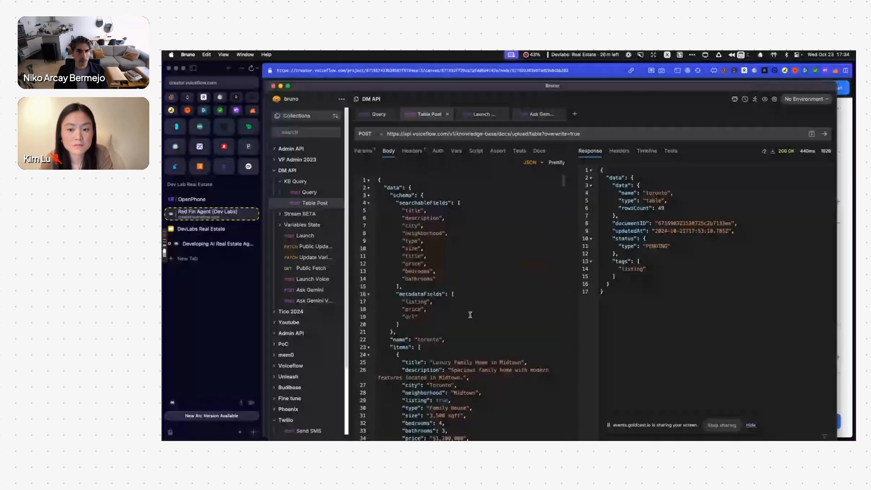
scroll(469, 315, down, 8)
scroll(469, 315, down, 8)
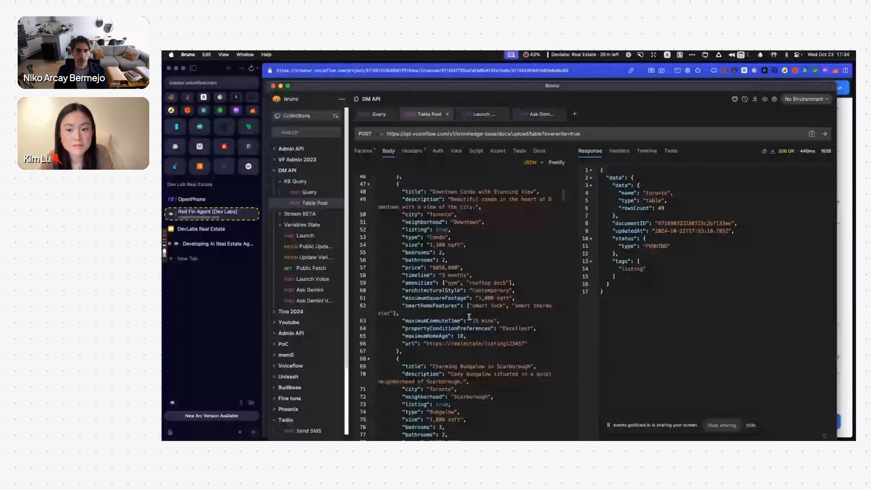
scroll(471, 317, down, 3)
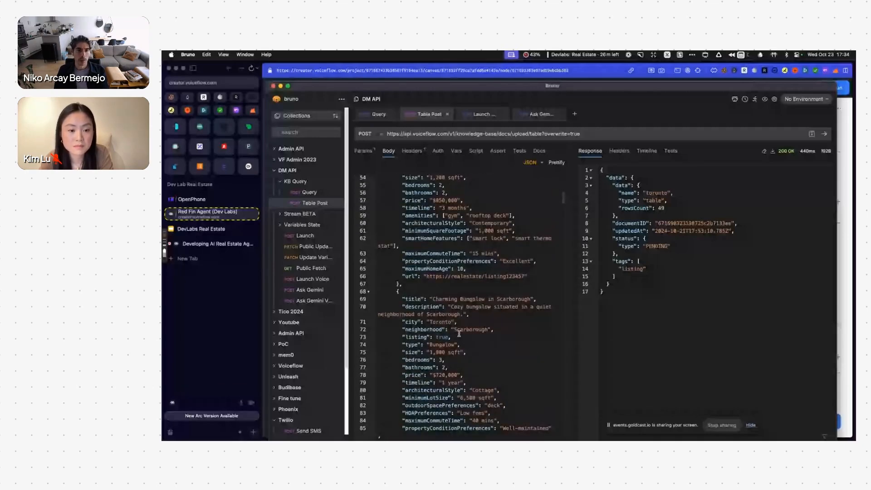
scroll(459, 335, down, 2)
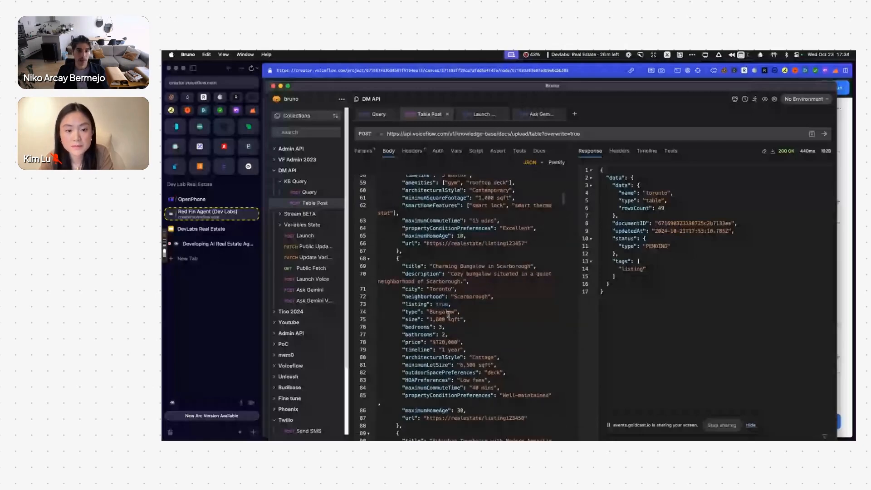
Highlight the Downtown Condo with Stunning View item in the request body, followed by its type and price values
scroll(461, 312, up, 7)
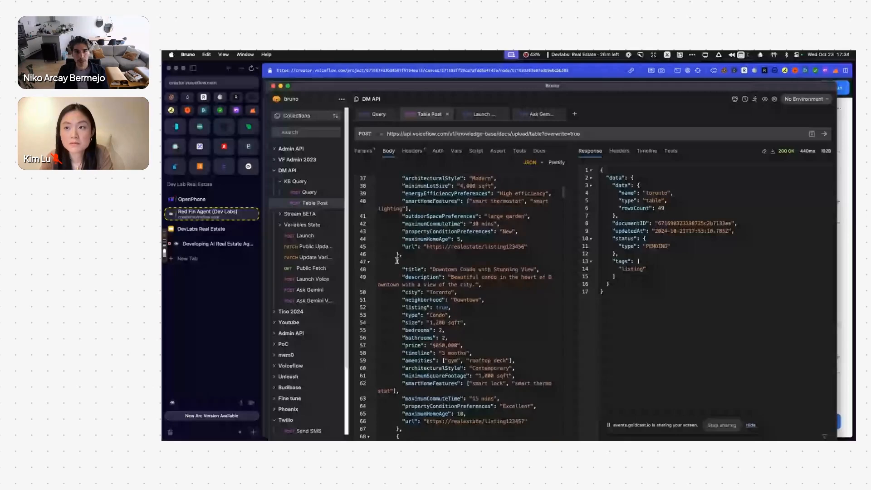
drag(397, 262, 443, 427)
click(438, 314)
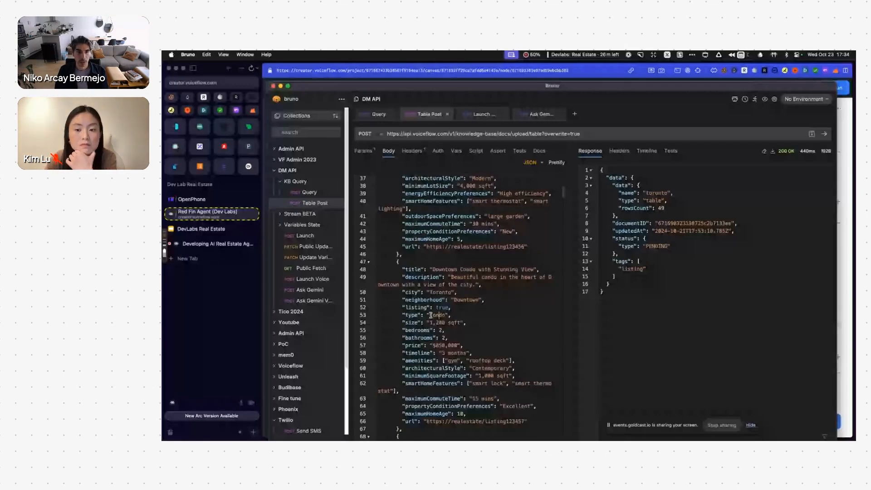
drag(428, 314, 444, 315)
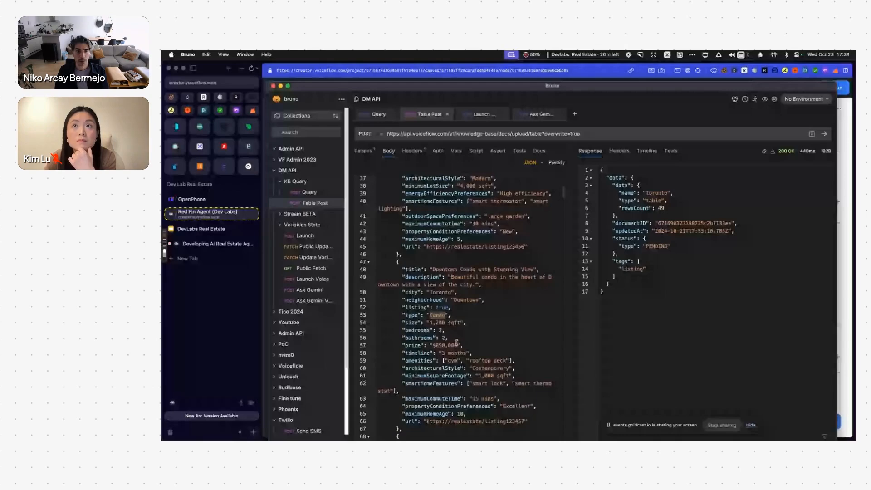
drag(433, 345, 457, 346)
click(472, 322)
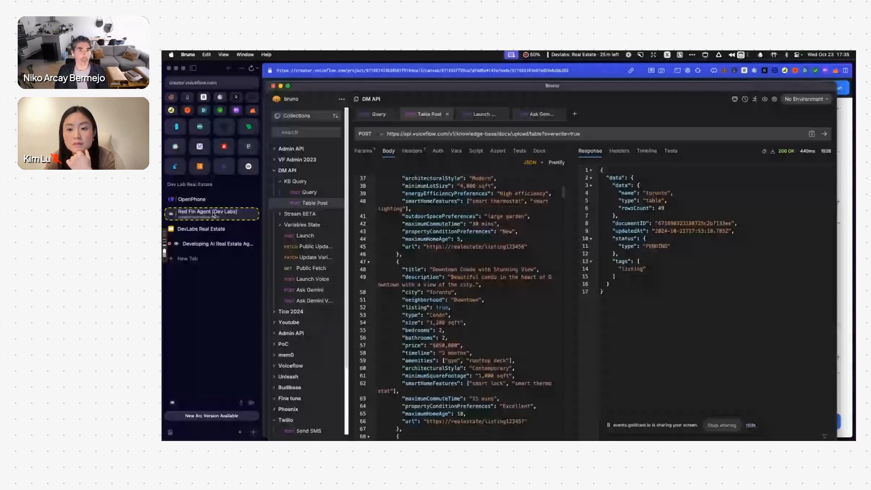
Switch to Voiceflow in the browser and open the toronto data source in the agent's knowledge base
click(226, 262)
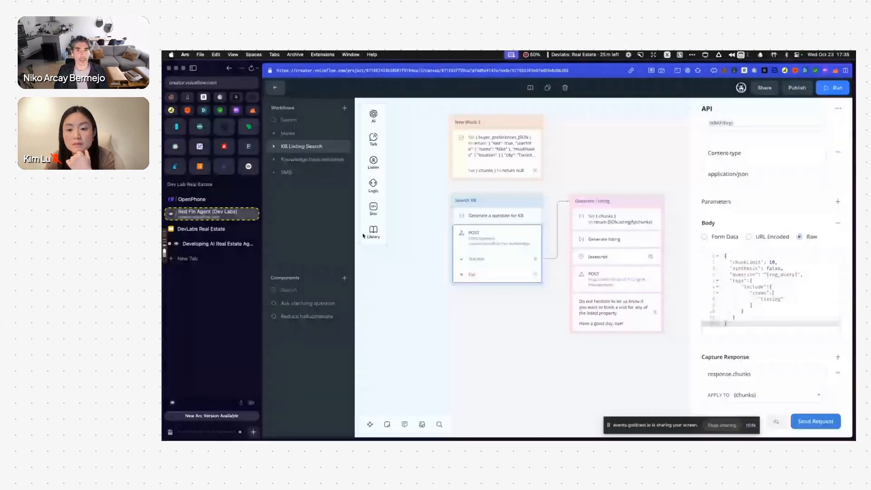
click(279, 89)
click(303, 121)
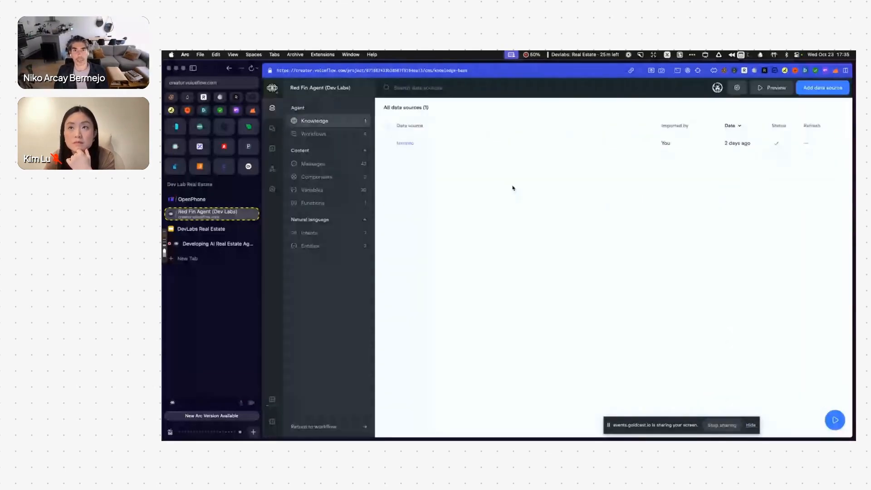
click(511, 145)
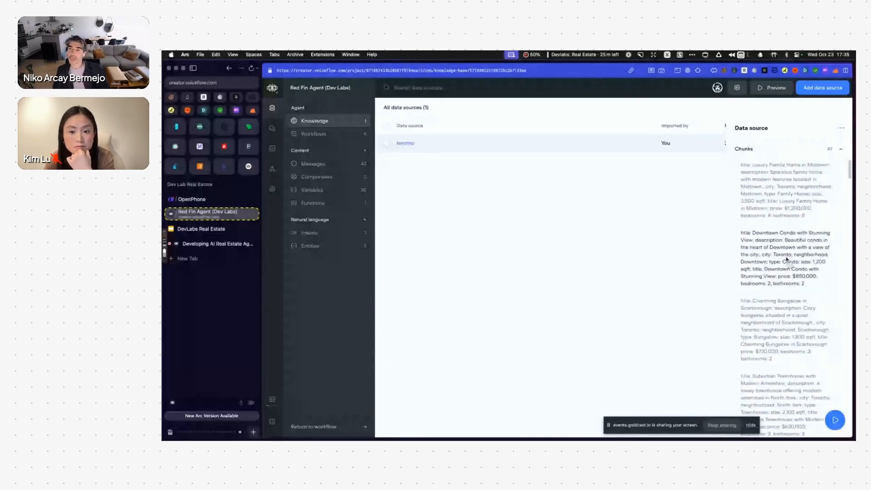
Read through the property listing chunks of the toronto data source, and return to the first chunk
scroll(783, 190, down, 2)
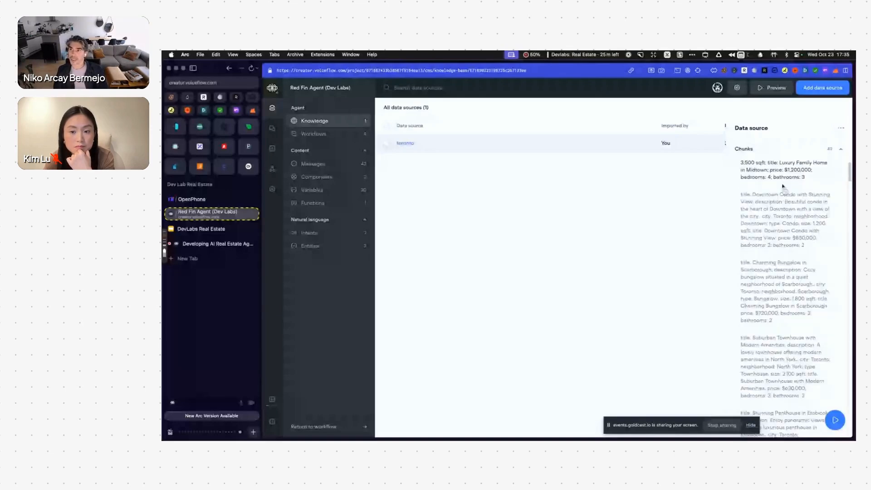
scroll(782, 186, up, 2)
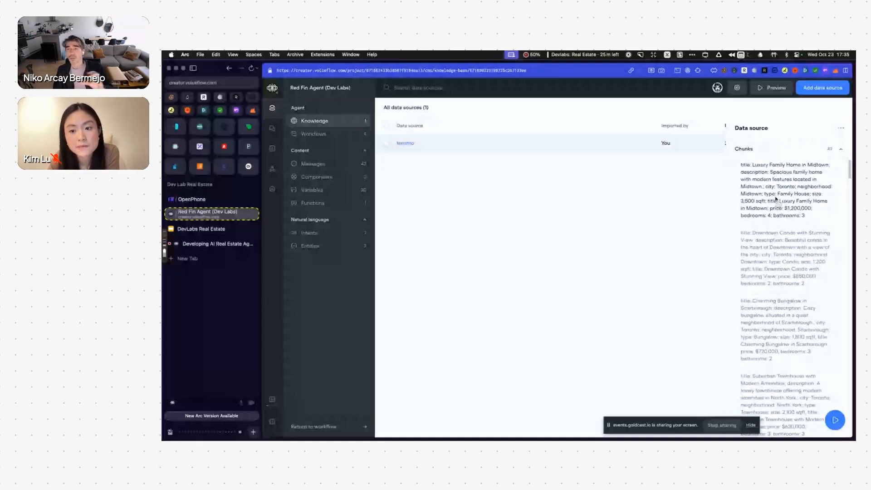
scroll(782, 245, down, 10)
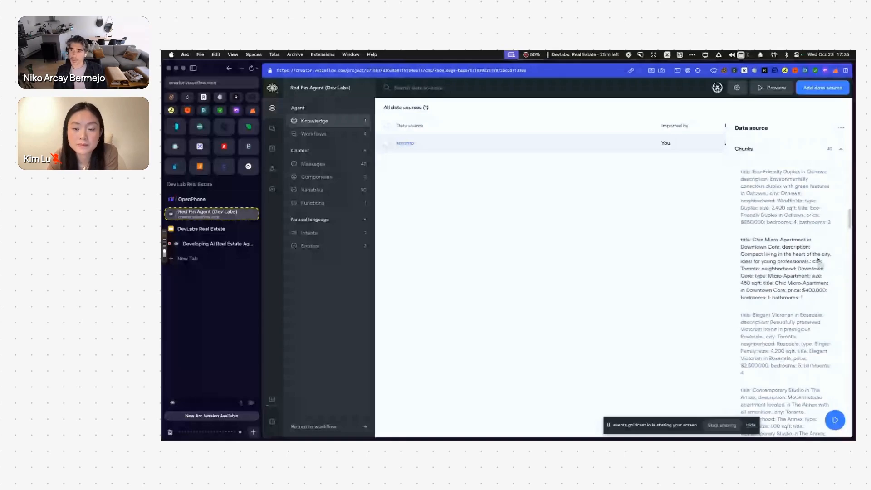
scroll(819, 259, down, 5)
scroll(819, 259, up, 10)
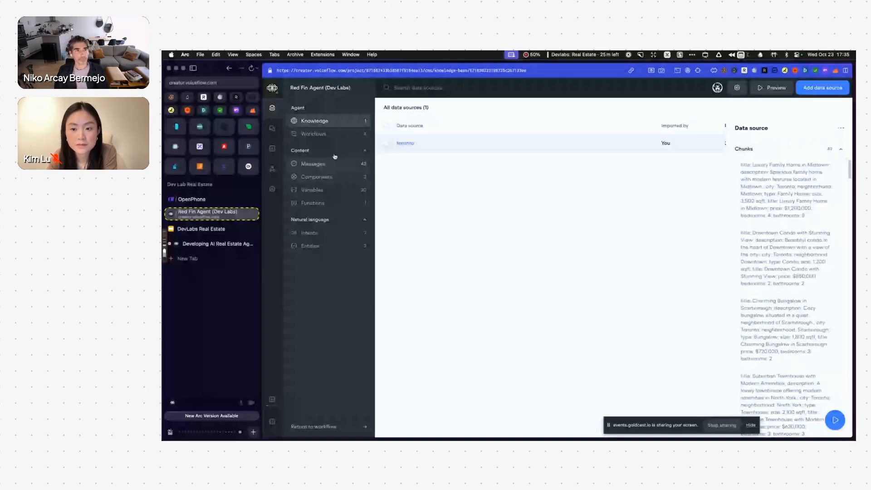
Reopen the KB Listing Search workflow and examine the Search KB block's API request, including its body and captured response
click(315, 135)
click(443, 164)
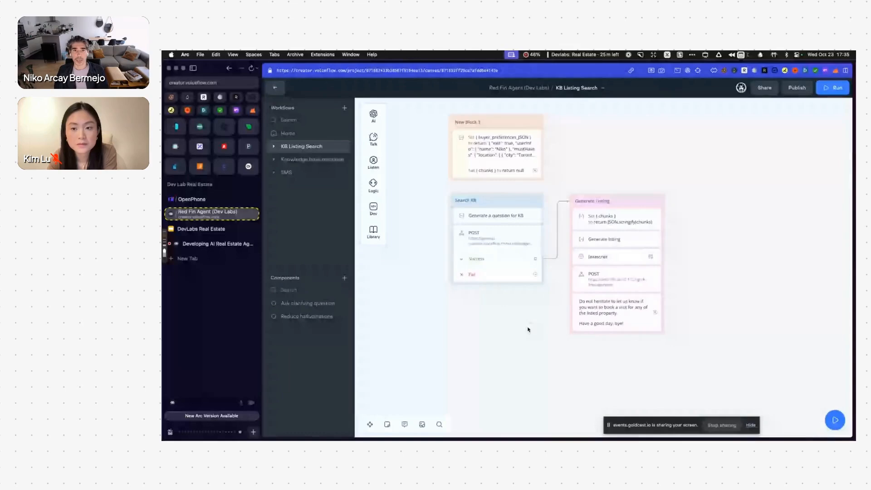
drag(527, 326, 474, 307)
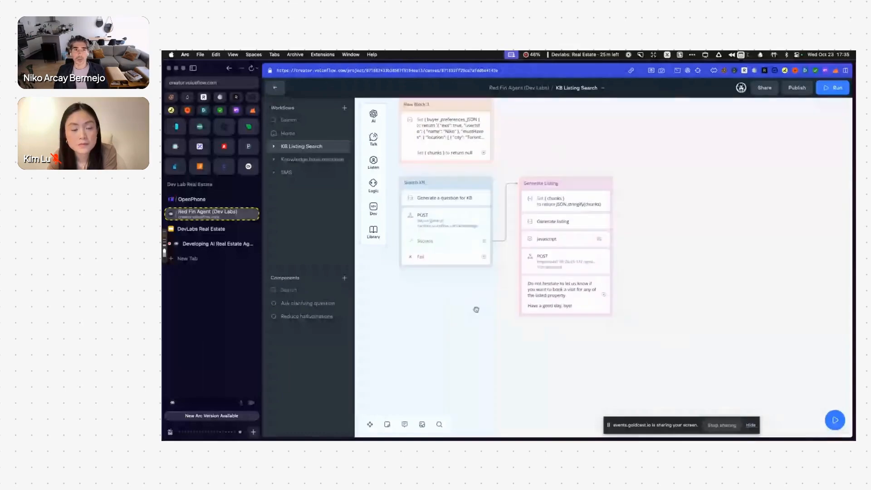
click(440, 228)
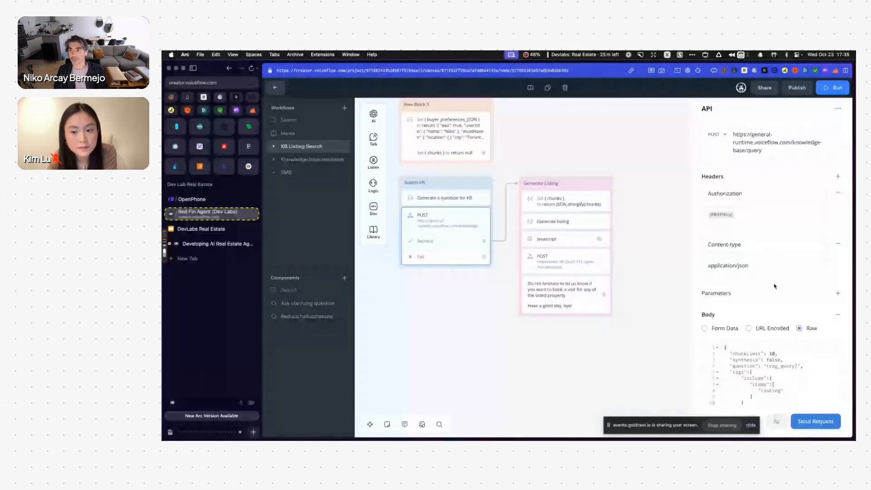
scroll(789, 290, down, 5)
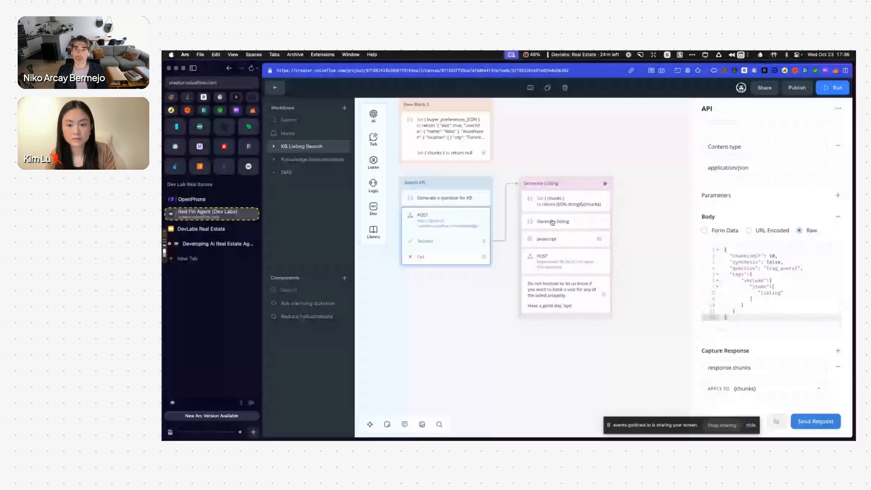
Examine the Generate listing step's prompt, its output variable and its model settings
click(569, 226)
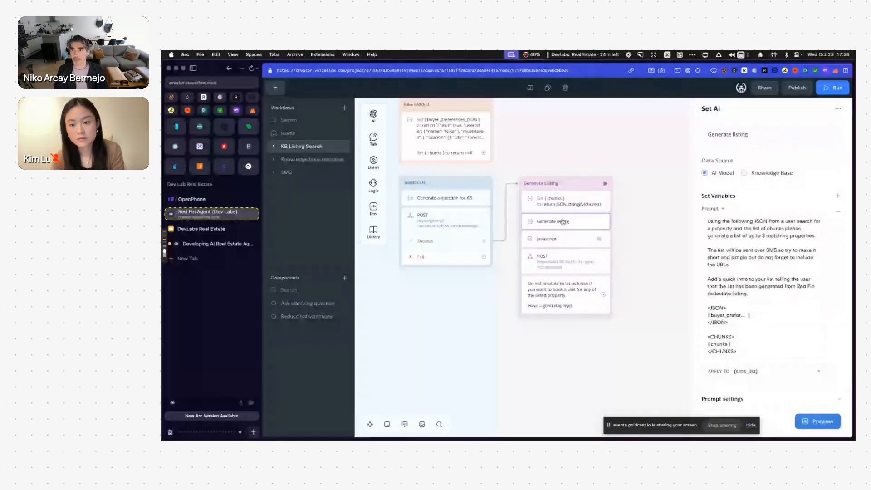
scroll(753, 247, down, 1)
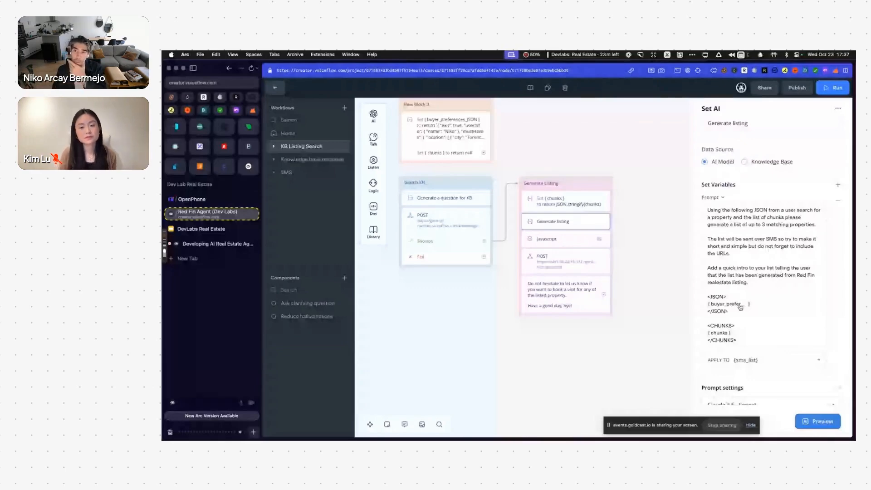
scroll(748, 304, down, 2)
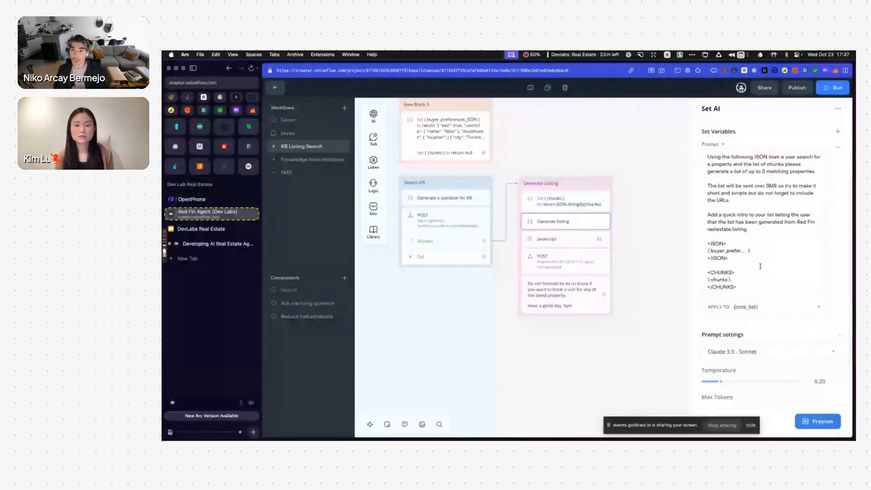
scroll(768, 261, down, 1)
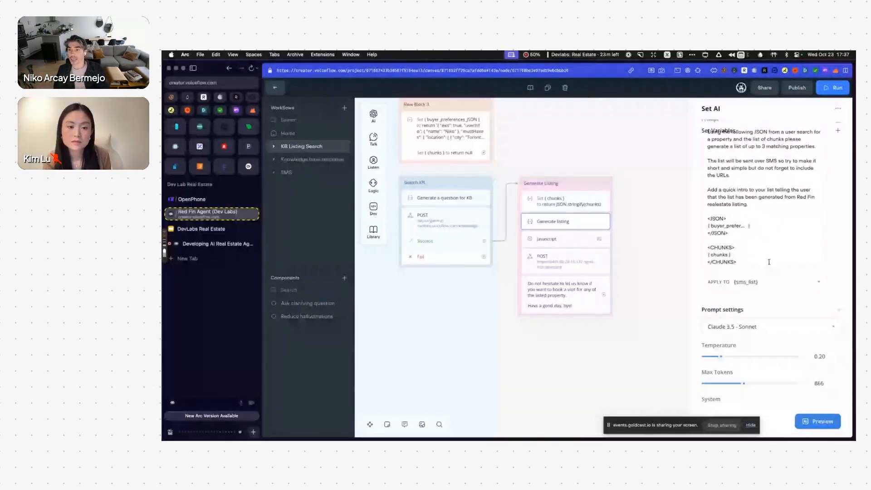
Inspect the Generate Listing block's Javascript payload, its POST send request and the closing message, and close the message editor
click(574, 243)
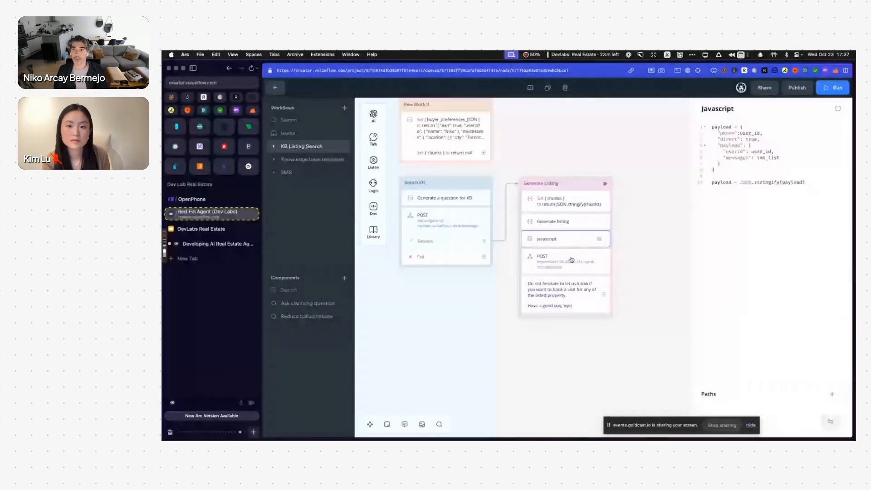
click(569, 263)
click(568, 244)
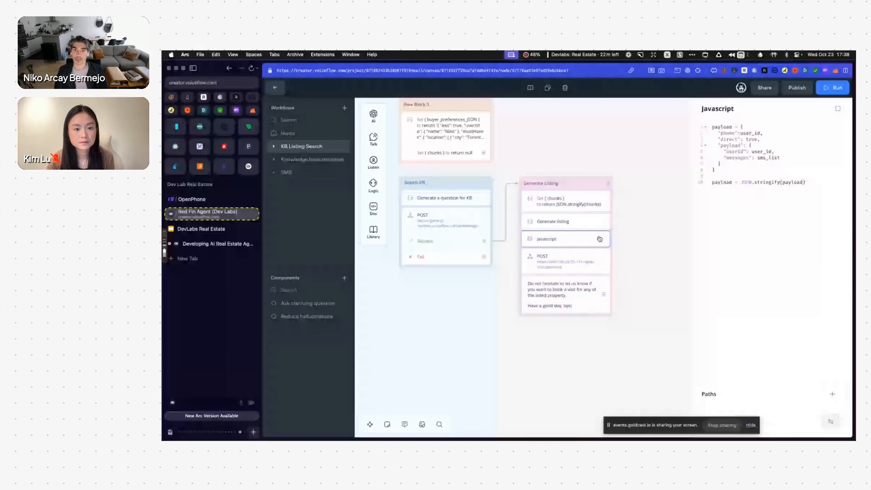
click(587, 257)
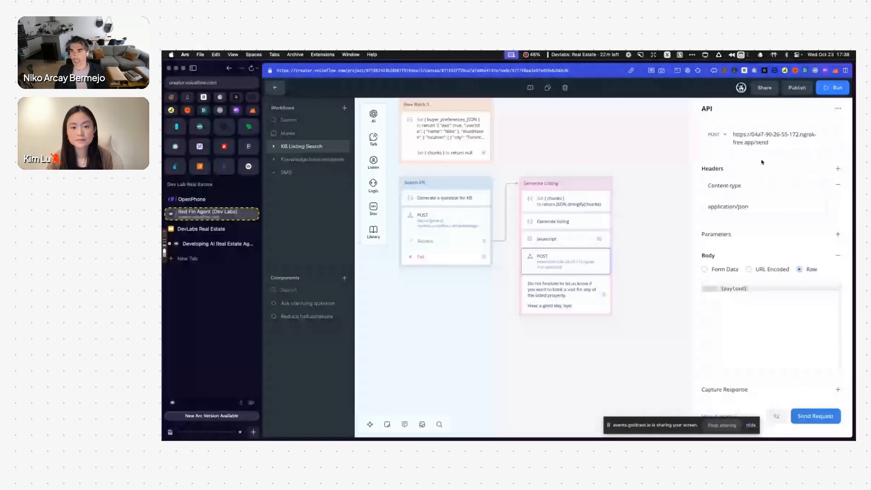
click(542, 296)
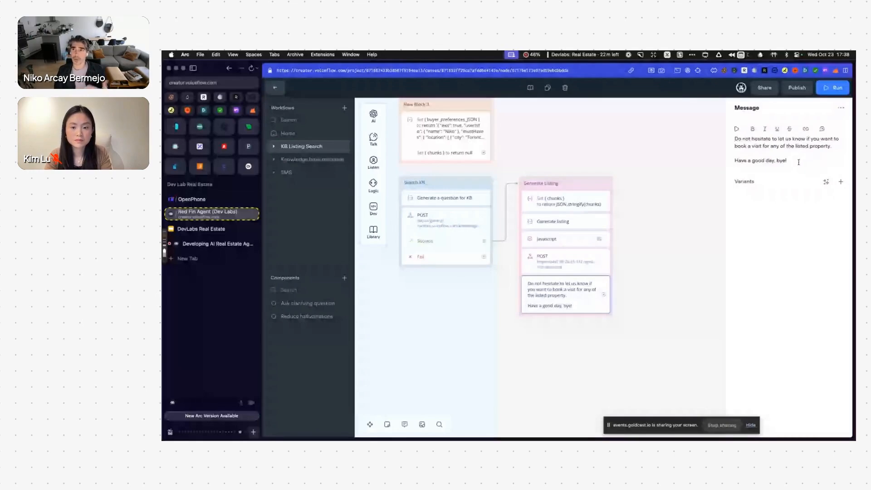
click(630, 300)
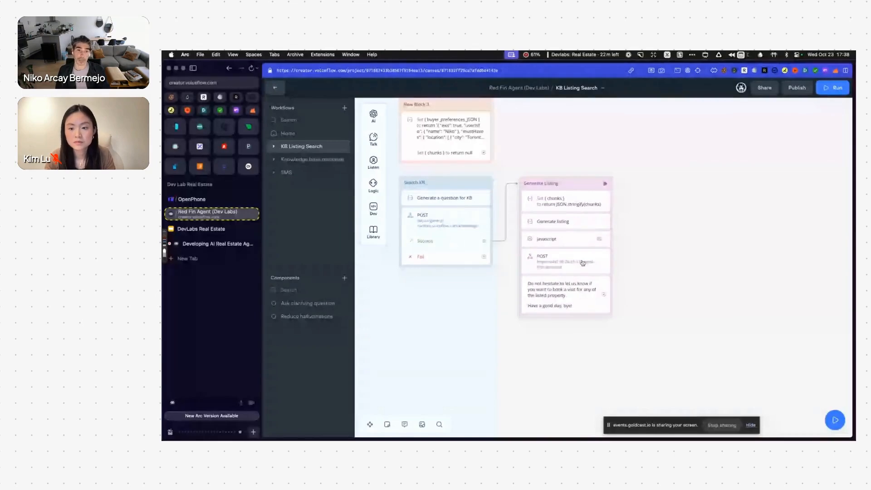
Open the SMS workflow and view its SMS_Interact and Book a visit flows
click(300, 176)
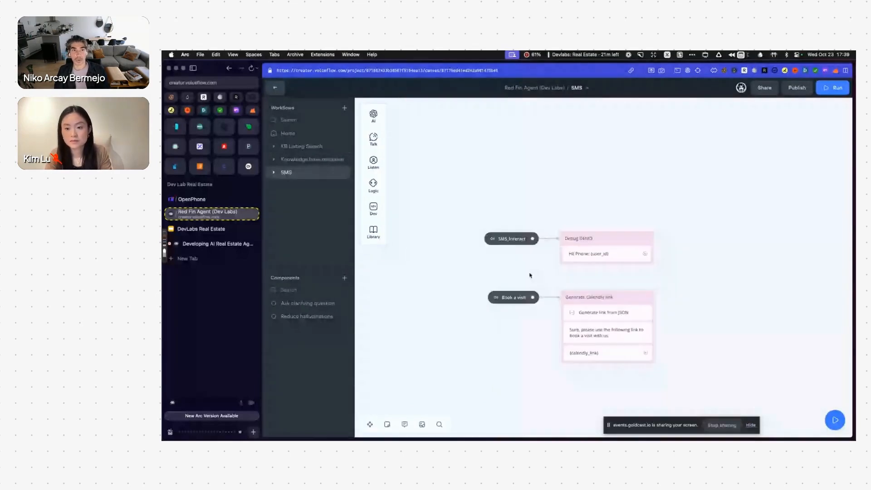
drag(520, 272, 498, 225)
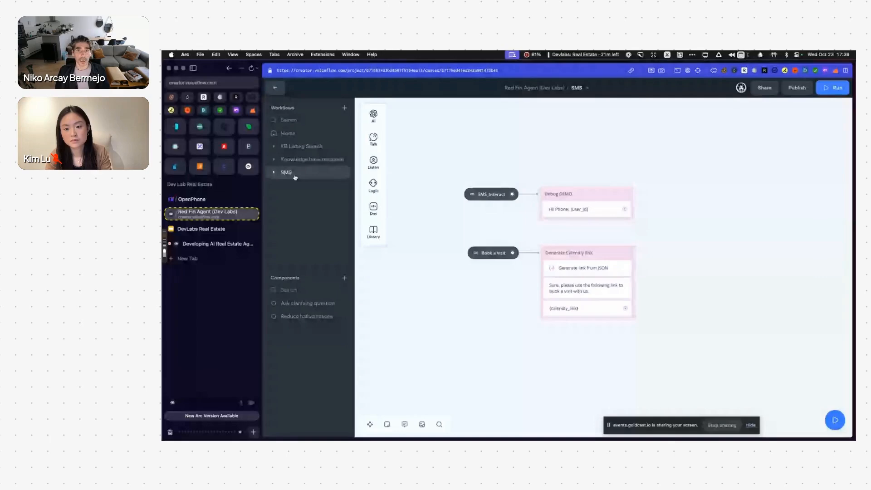
Open the Book a visit trigger's intent, examine its description and utterances, and close the intent and trigger editors
click(374, 208)
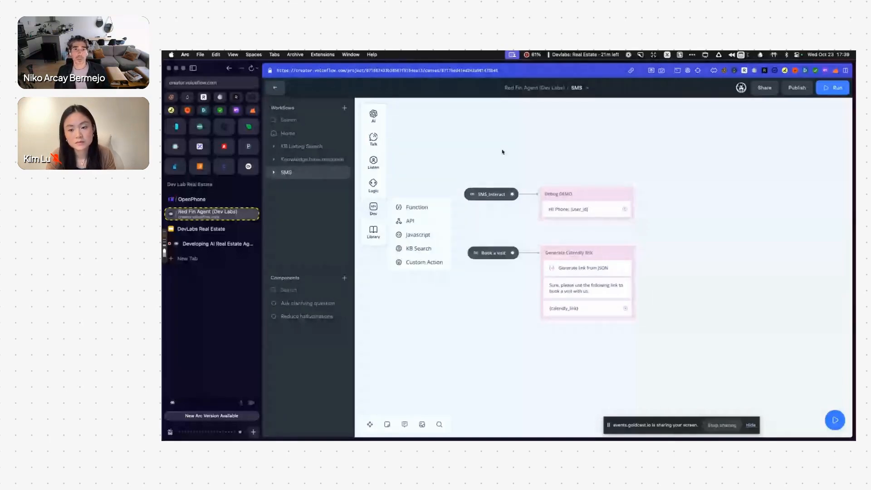
click(501, 256)
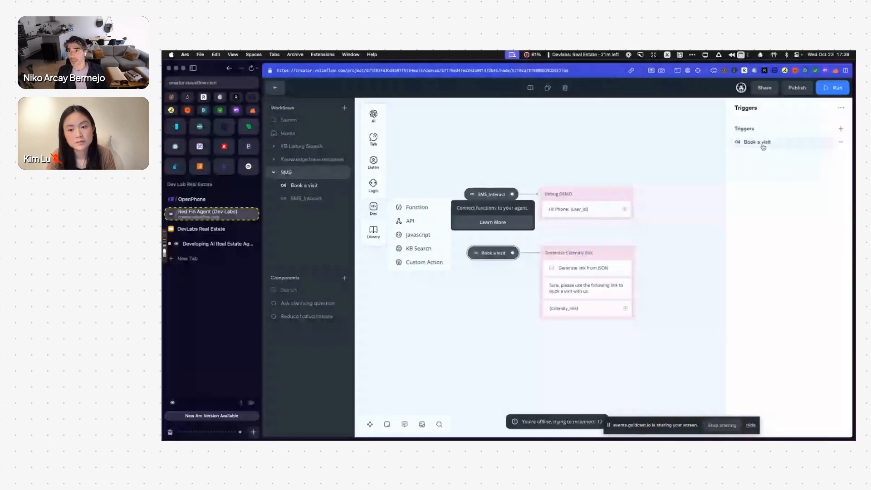
click(763, 143)
click(634, 160)
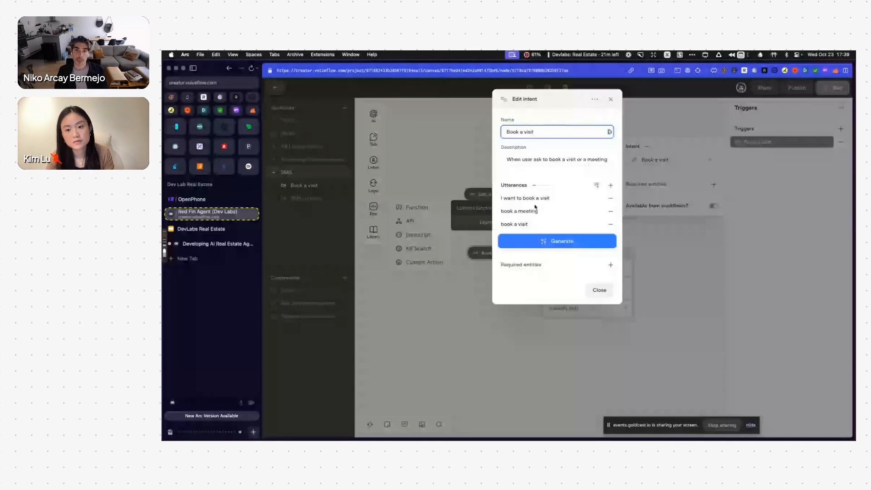
click(611, 99)
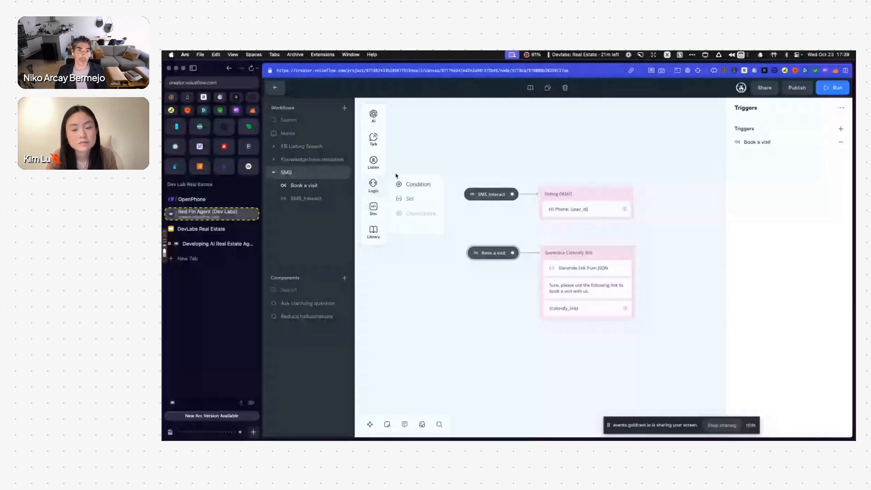
click(444, 301)
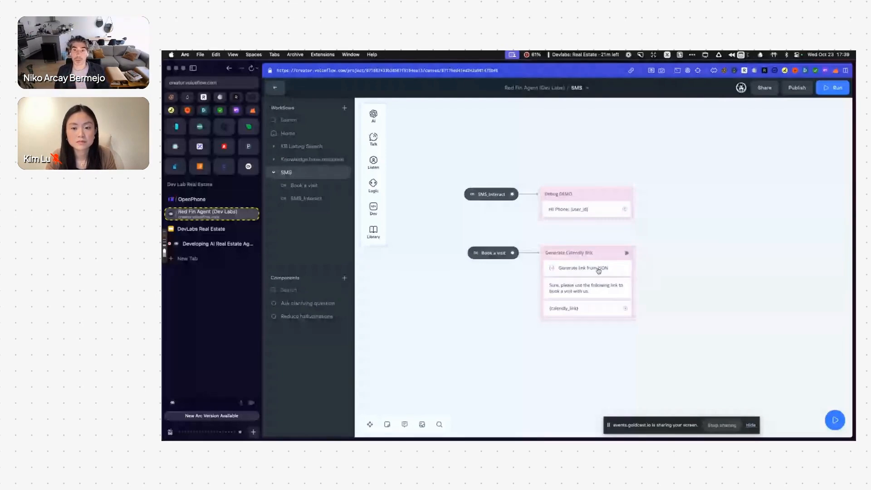
Examine the Generate link from JSON step's prompt, output variable and model settings, and close the step editor
click(629, 267)
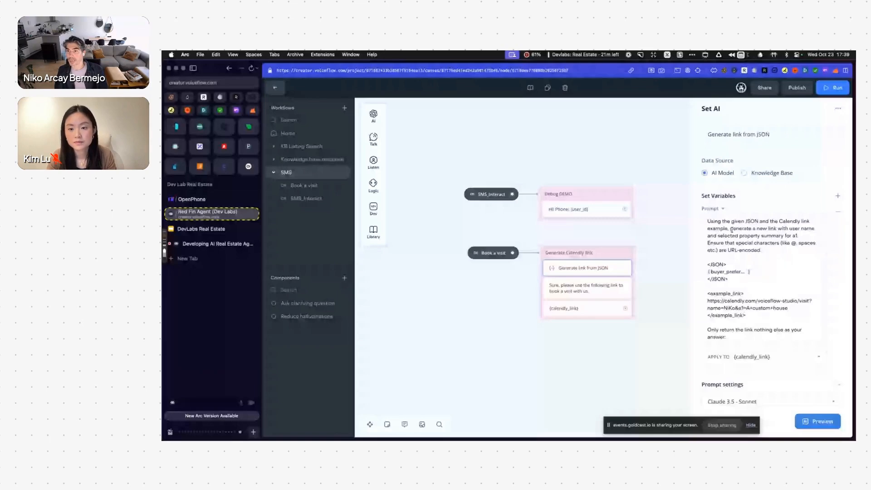
scroll(744, 293, down, 2)
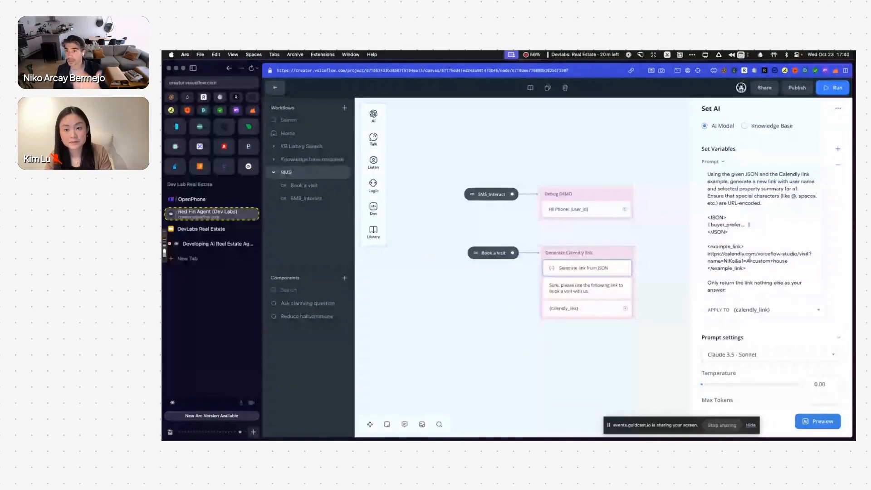
click(660, 307)
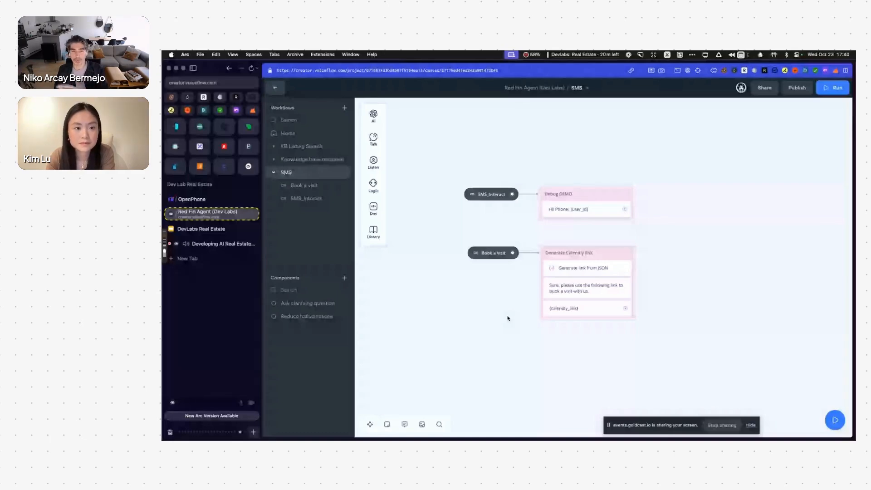
Switch to Cursor to view the Twilio SMS integration's api.js code, and return to Arc on the Goldcast event page
key(super+Tab)
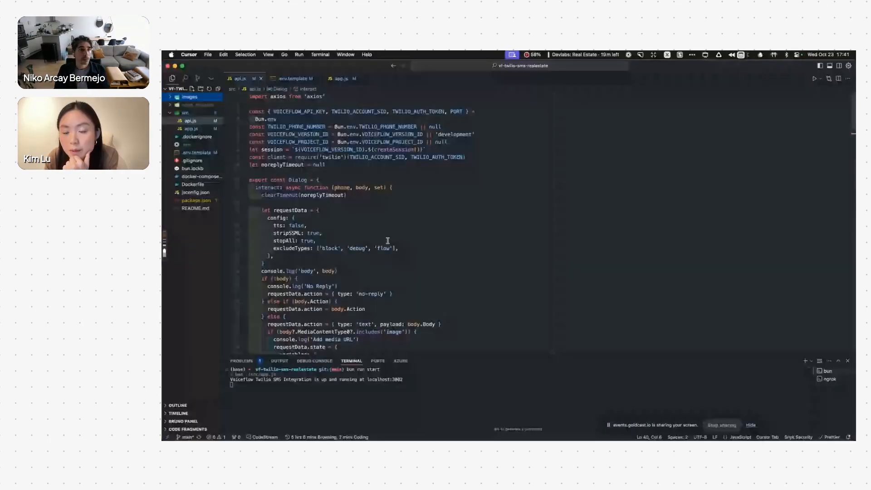
key(super+Tab)
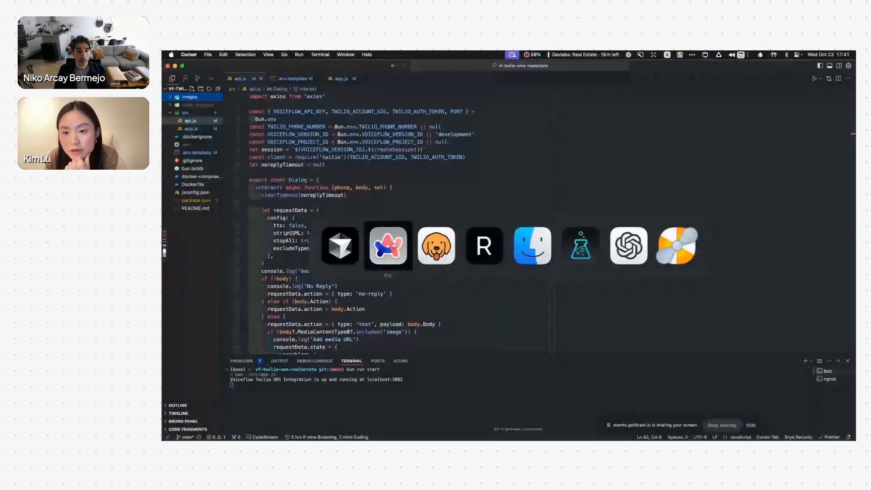
key(ctrl+Tab)
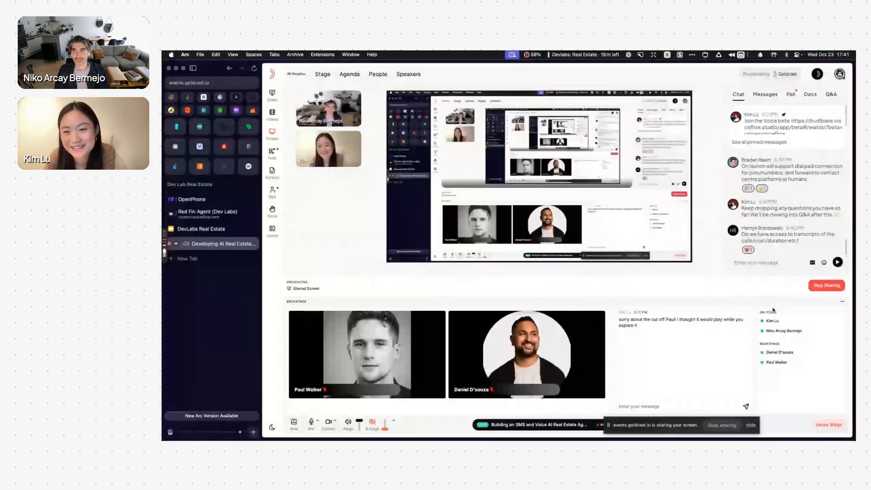